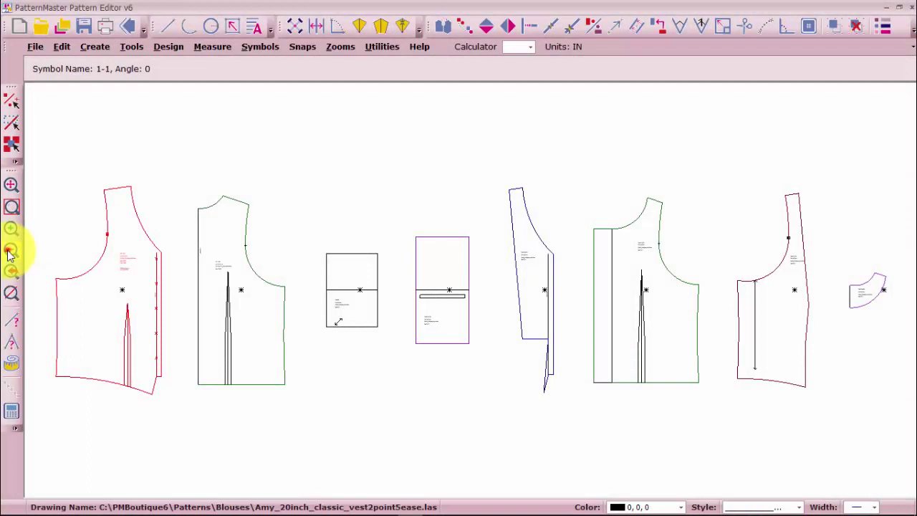
Make one copy of the front bodice, offset it left of all the pieces, and select it.
{"action": "left_click", "coordinate": [10, 253]}
{"action": "left_click", "coordinate": [9, 252]}
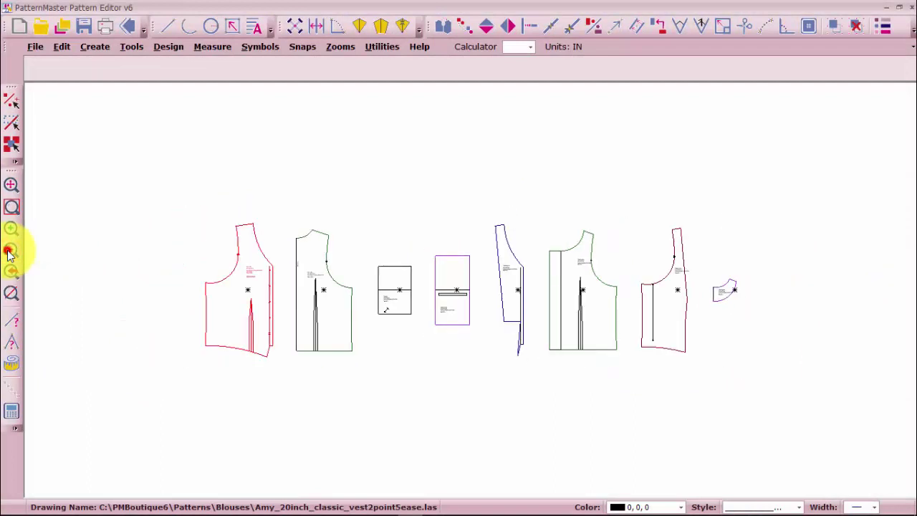
{"action": "left_click", "coordinate": [9, 253]}
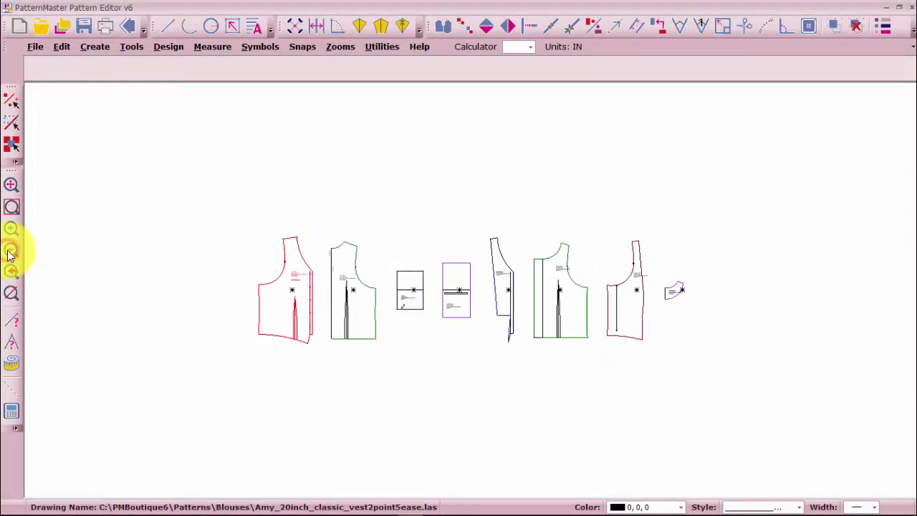
{"action": "left_click", "coordinate": [463, 27]}
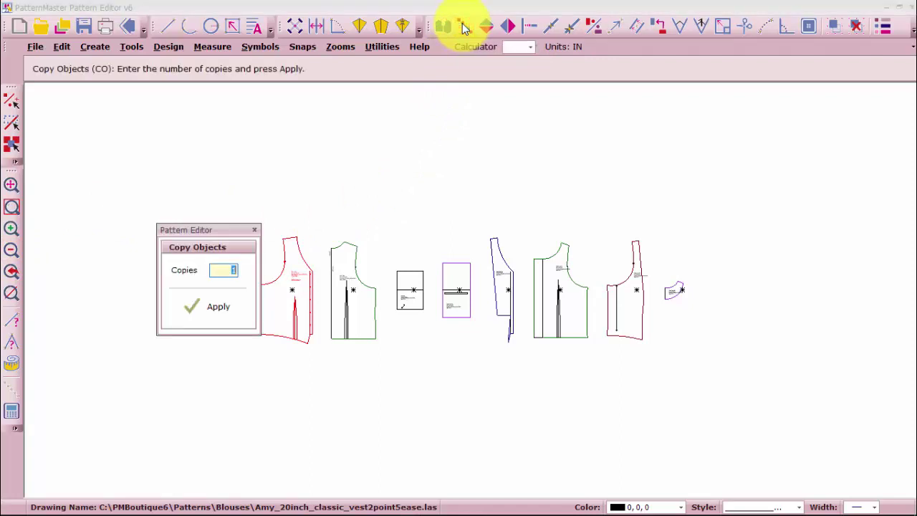
{"action": "left_click", "coordinate": [214, 306]}
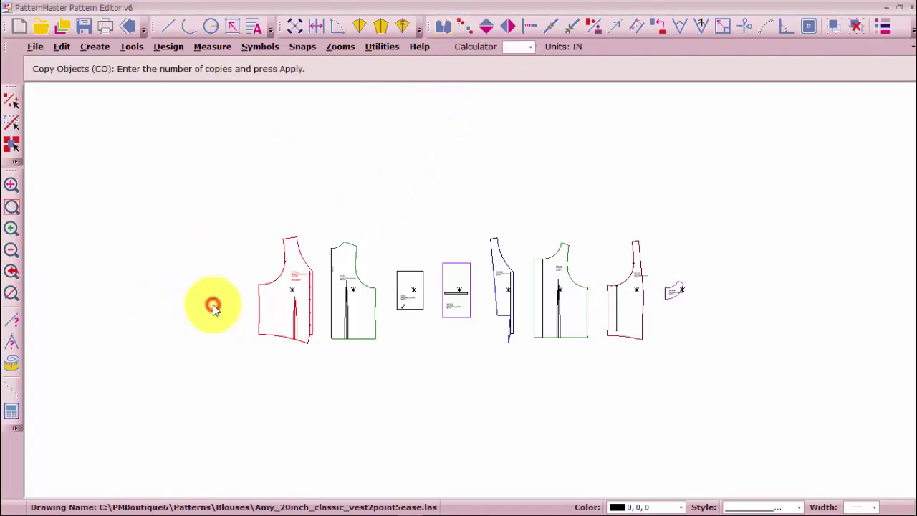
{"action": "left_click", "coordinate": [295, 307]}
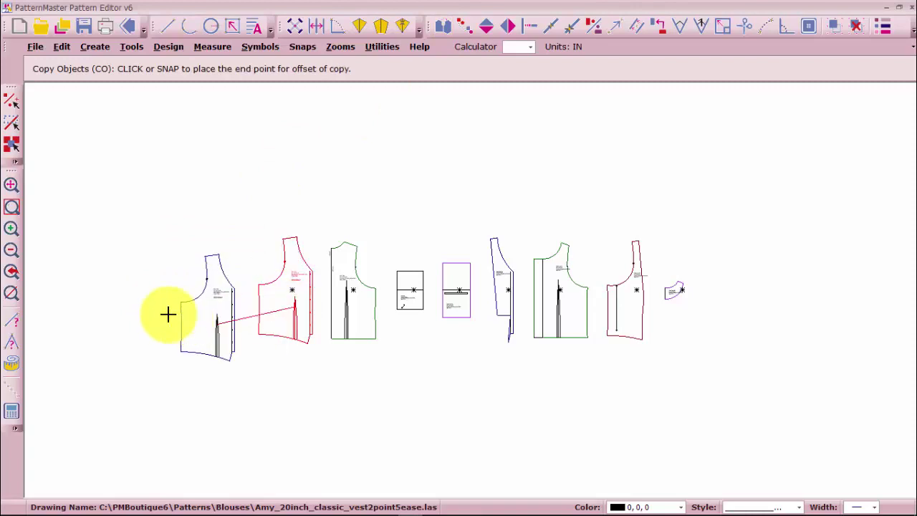
{"action": "left_click", "coordinate": [108, 306]}
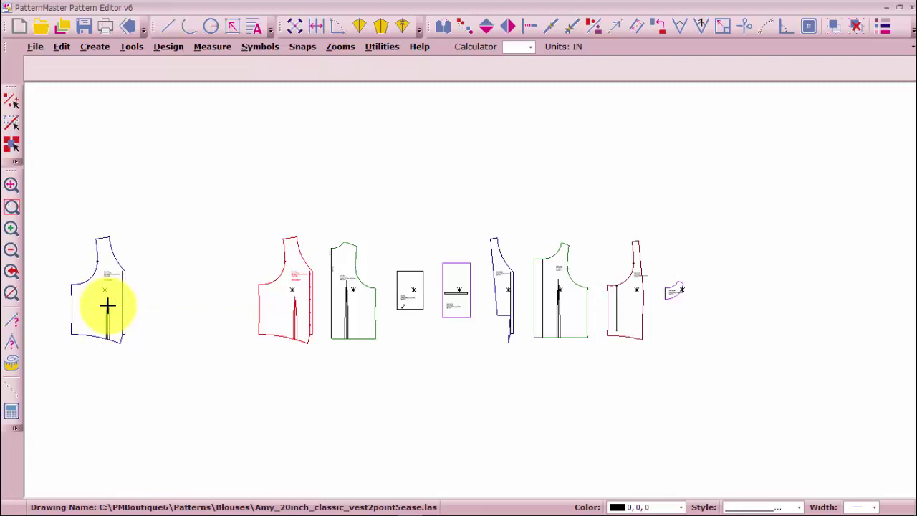
{"action": "left_click", "coordinate": [107, 307]}
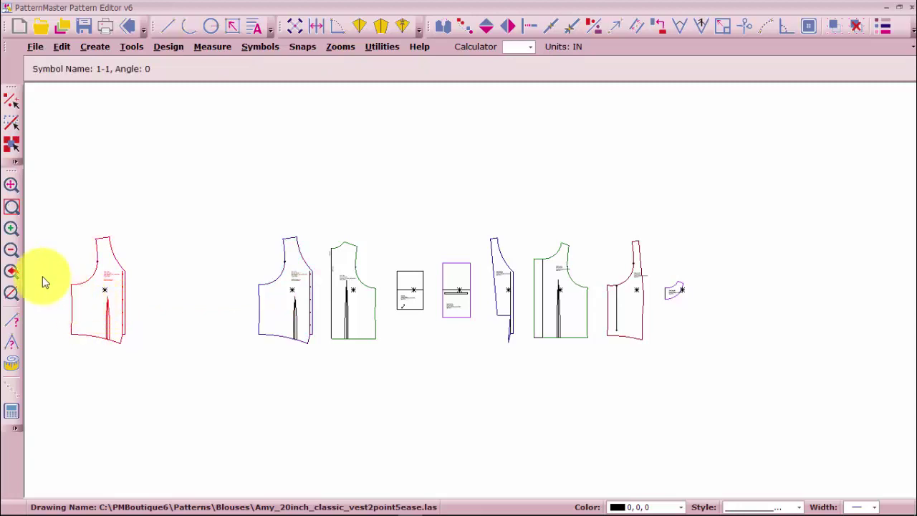
Toggle between Zoom Selected and Zoom Previous, ending zoomed in on the bodice copy.
{"action": "left_click", "coordinate": [10, 296]}
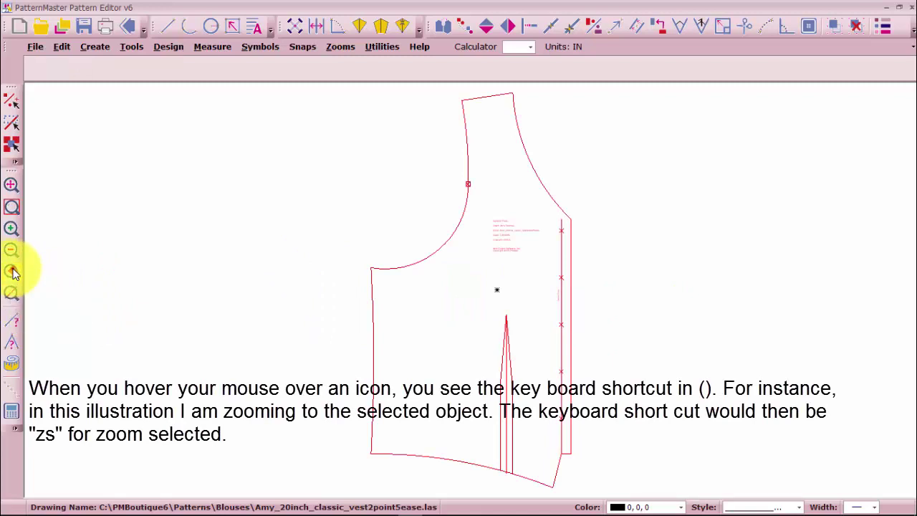
{"action": "left_click", "coordinate": [12, 272]}
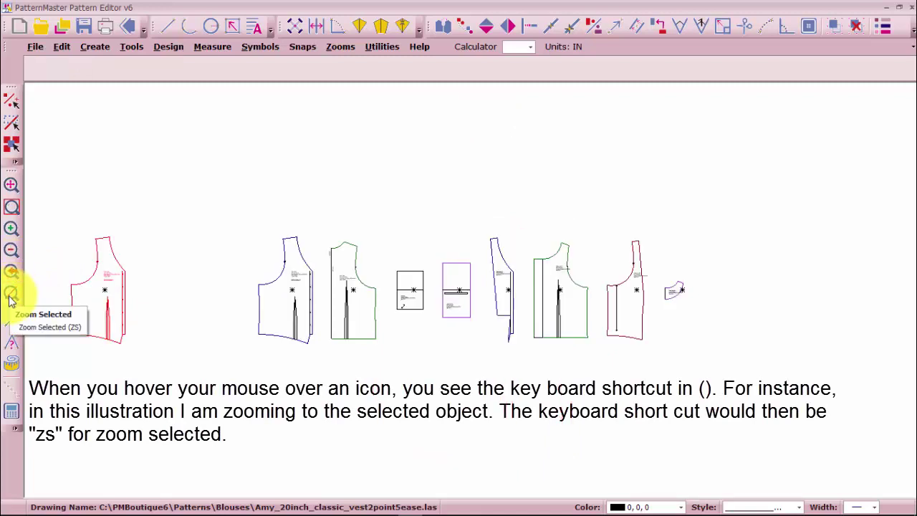
{"action": "left_click", "coordinate": [11, 297]}
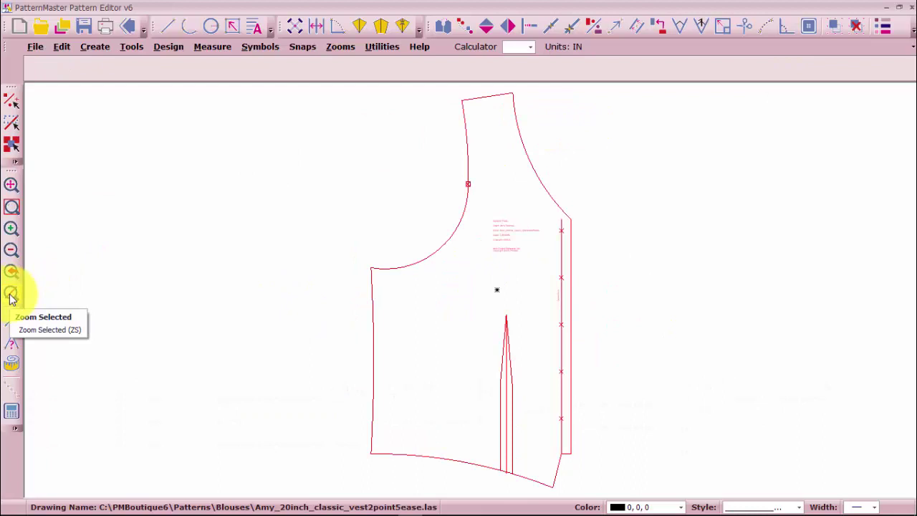
{"action": "left_click", "coordinate": [12, 271]}
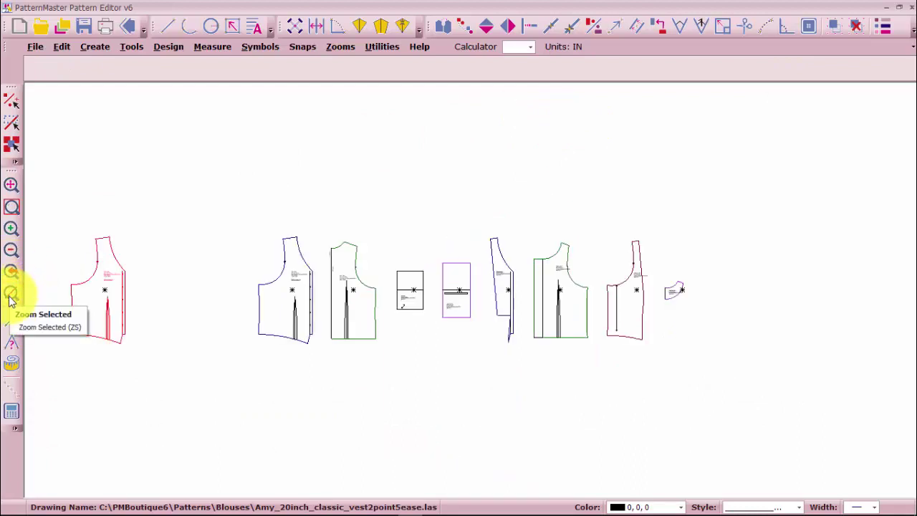
{"action": "left_click", "coordinate": [10, 295]}
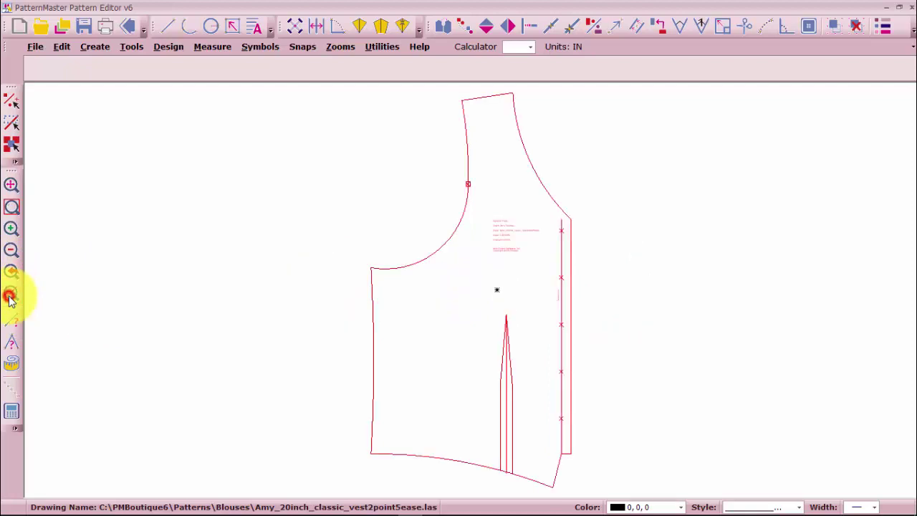
Ungroup, window-select and regroup the bodice copy, then shift it slightly left.
{"action": "left_click", "coordinate": [857, 27]}
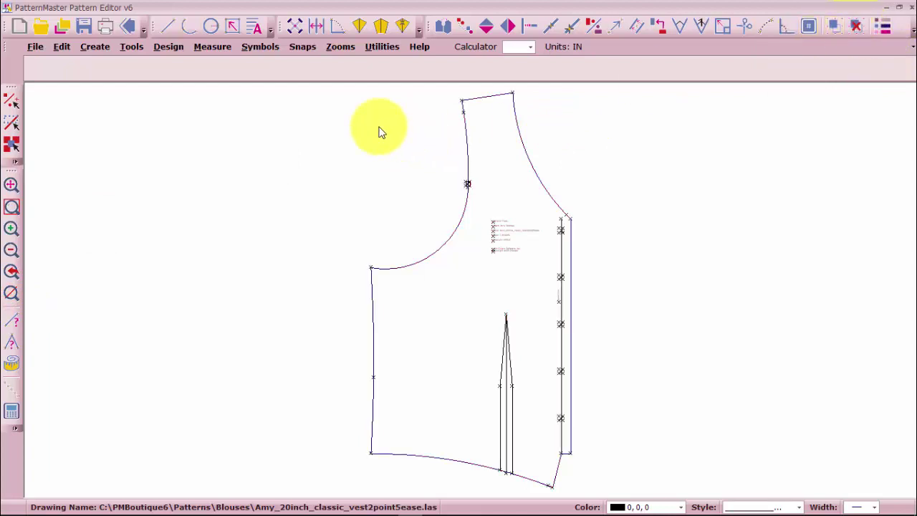
{"action": "left_click_drag", "start_coordinate": [297, 86], "coordinate": [633, 505]}
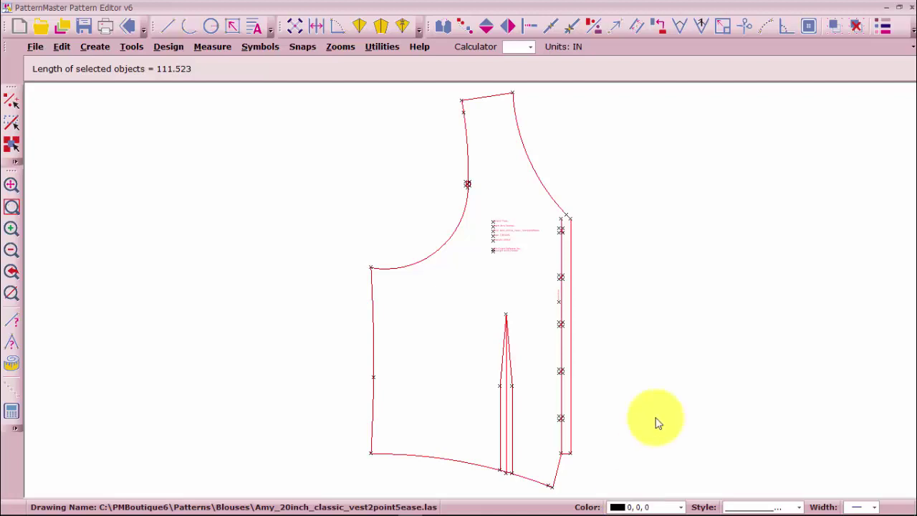
{"action": "left_click", "coordinate": [833, 27]}
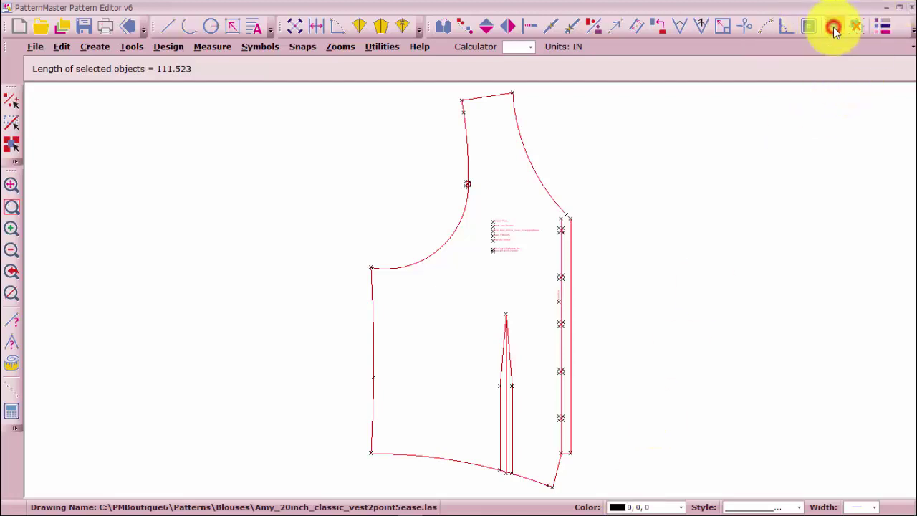
{"action": "left_click", "coordinate": [481, 274]}
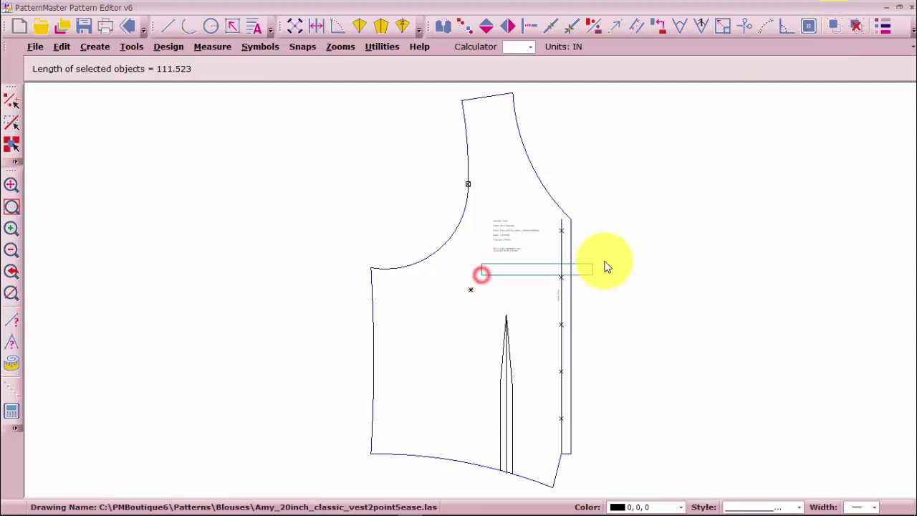
{"action": "left_click", "coordinate": [556, 262]}
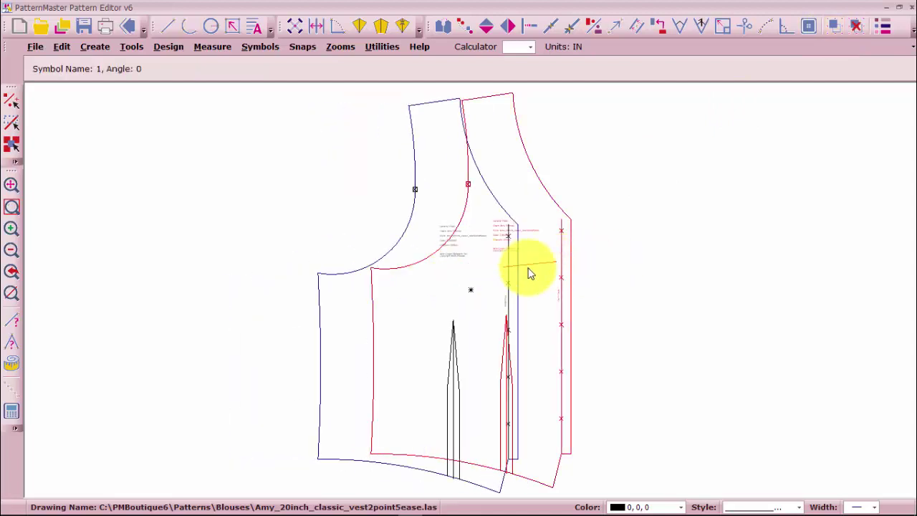
{"action": "left_click", "coordinate": [530, 270]}
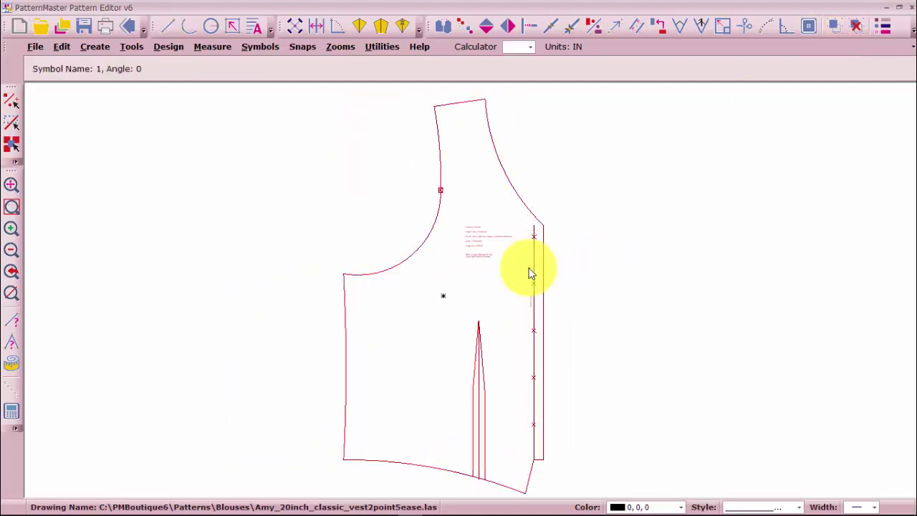
Ungroup the bodice copy again and check the length of one of its lines.
{"action": "left_click", "coordinate": [858, 28]}
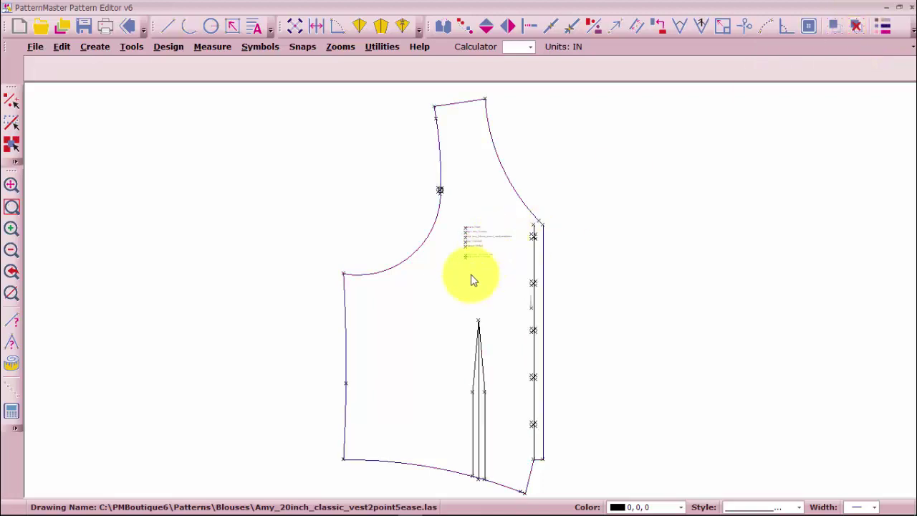
{"action": "left_click", "coordinate": [467, 278]}
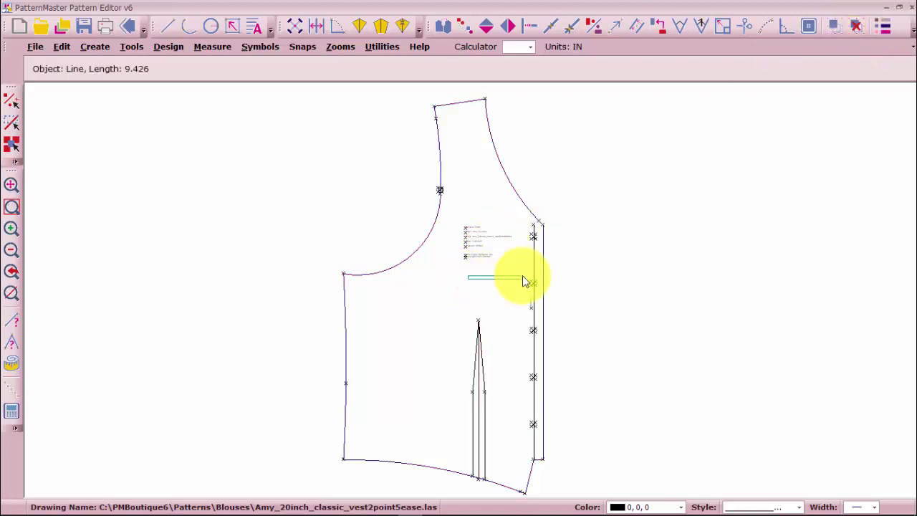
{"action": "left_click_drag", "start_coordinate": [469, 281], "coordinate": [444, 295]}
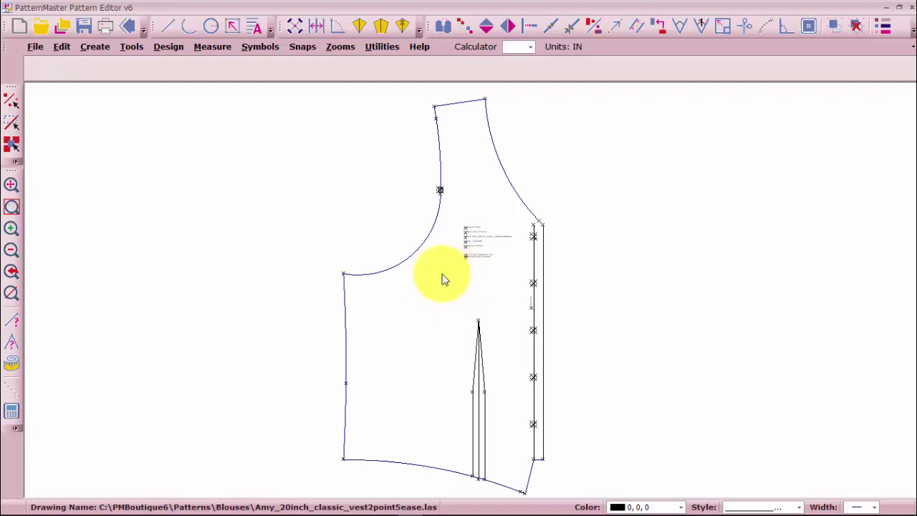
Start a Dart Transfer from an armhole point to the waist dart apex and both leg ends.
{"action": "left_click", "coordinate": [294, 27]}
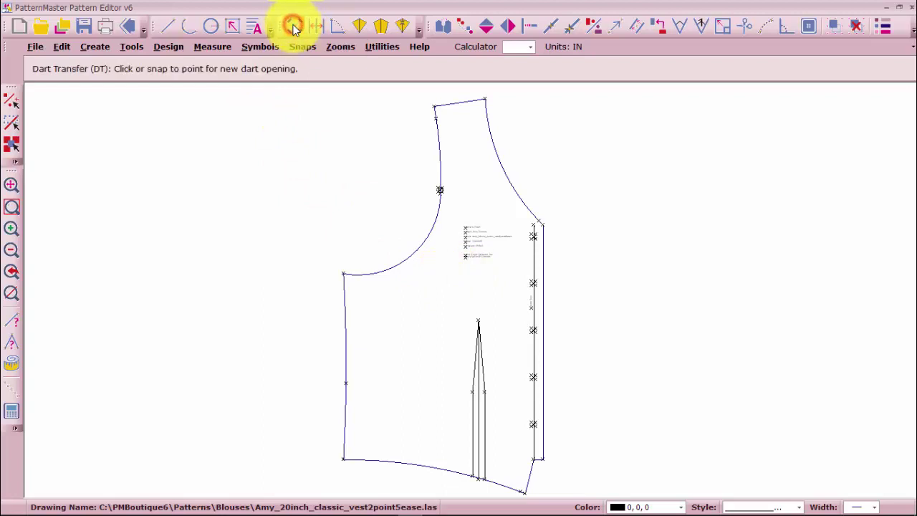
{"action": "left_click", "coordinate": [439, 190]}
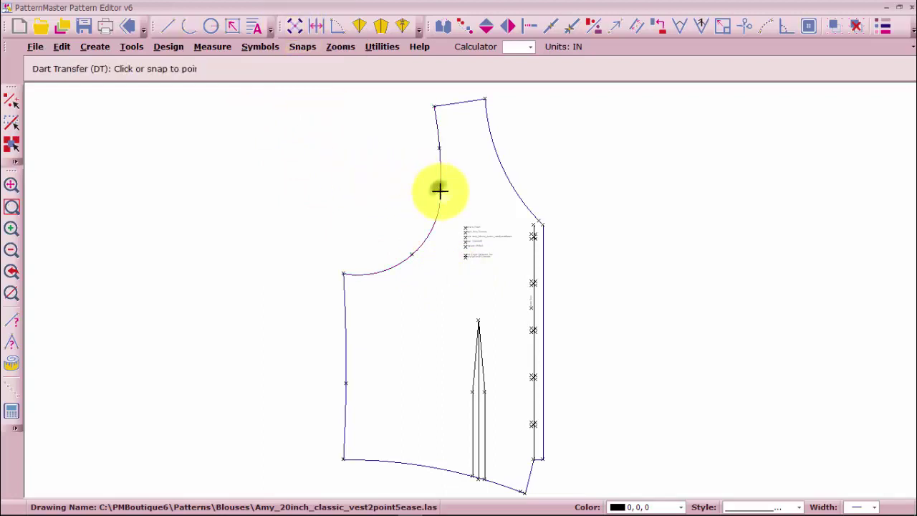
{"action": "left_click", "coordinate": [478, 319]}
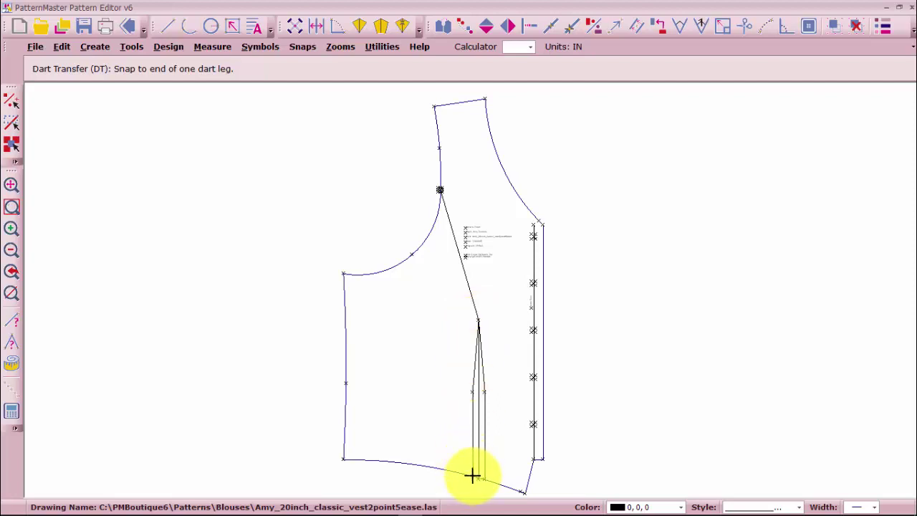
{"action": "left_click", "coordinate": [472, 474]}
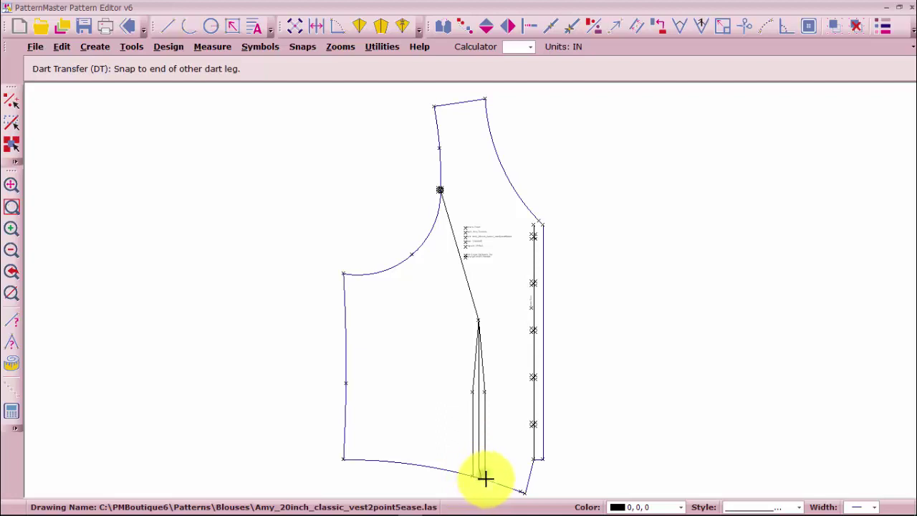
{"action": "left_click", "coordinate": [485, 478]}
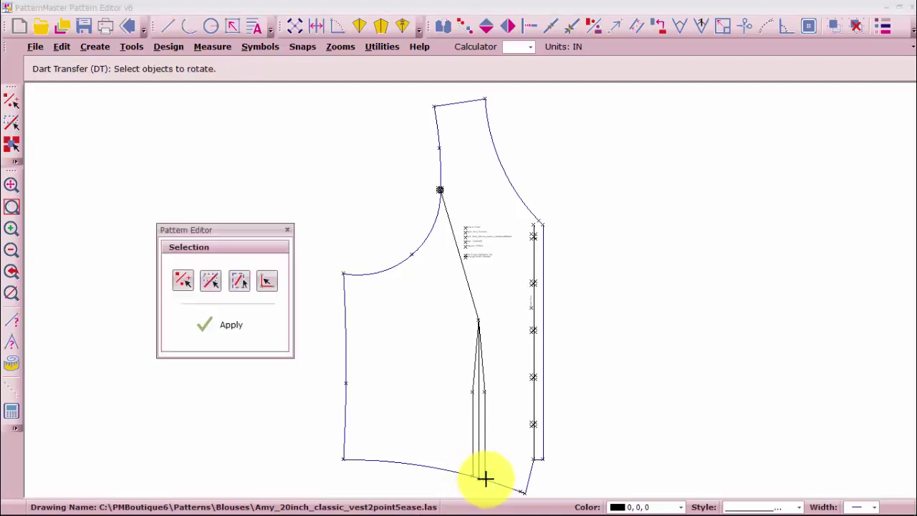
Choose the dart legs, armhole, side line and hem curve as the pieces to rotate.
{"action": "left_click", "coordinate": [471, 420]}
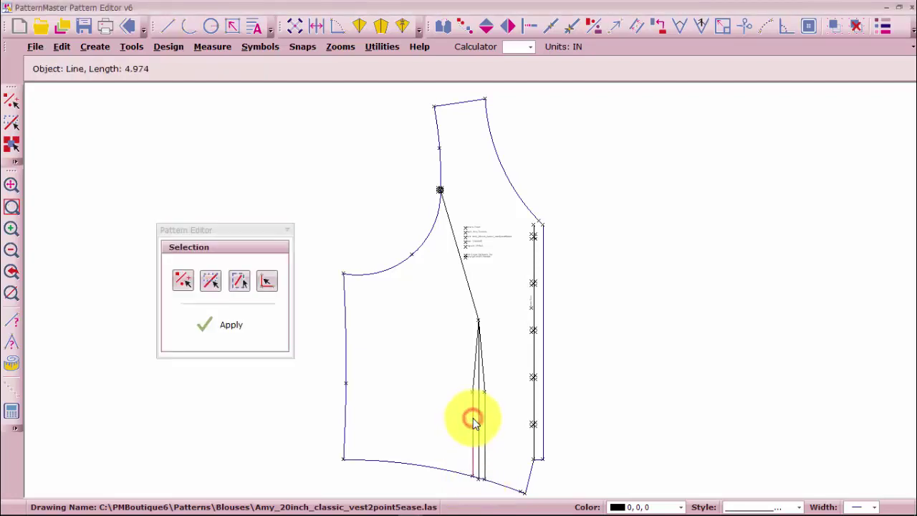
{"action": "left_click", "coordinate": [476, 364]}
{"action": "left_click", "coordinate": [407, 261]}
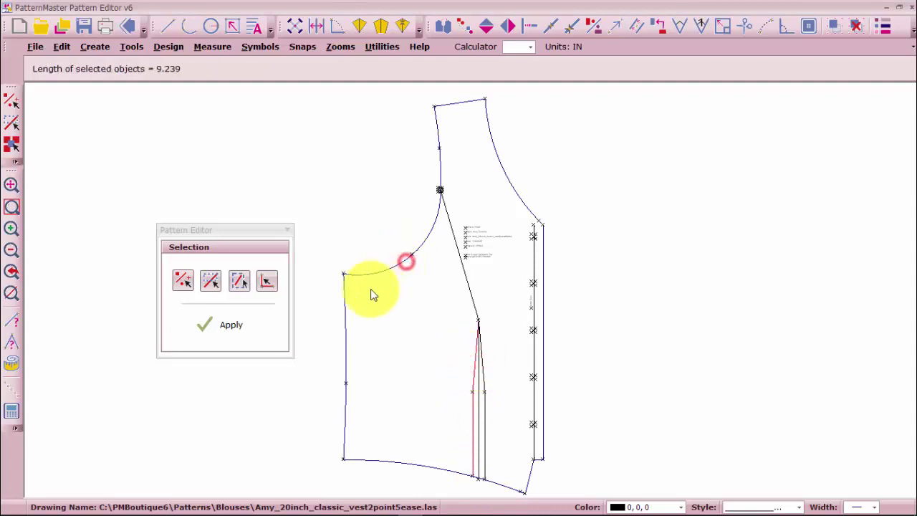
{"action": "left_click", "coordinate": [343, 325]}
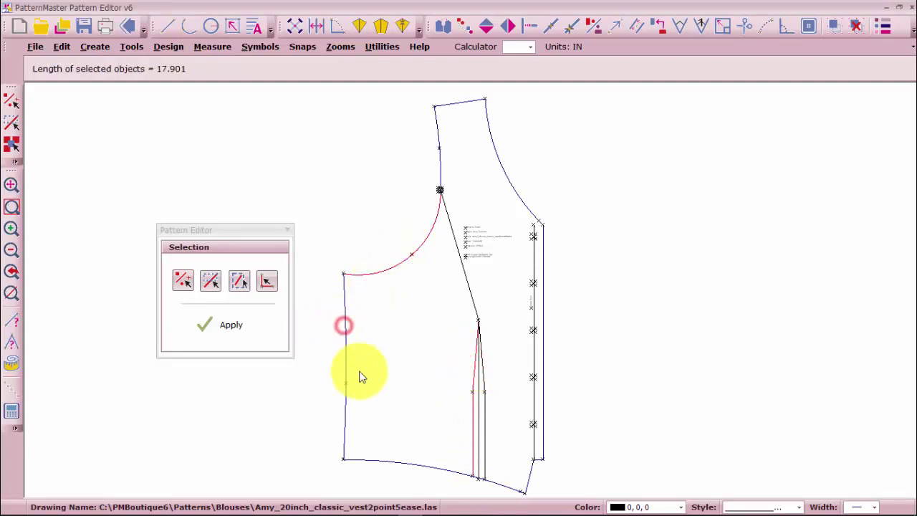
{"action": "left_click", "coordinate": [384, 467]}
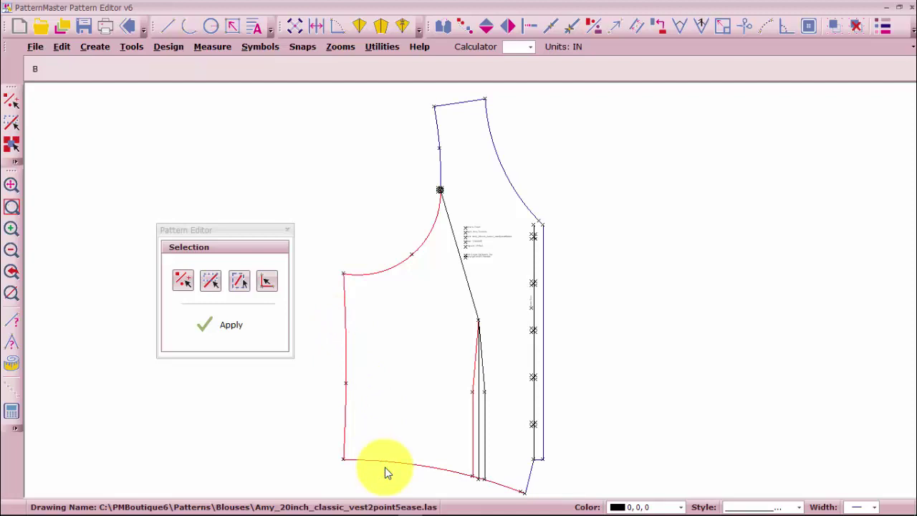
{"action": "right_click", "coordinate": [385, 467]}
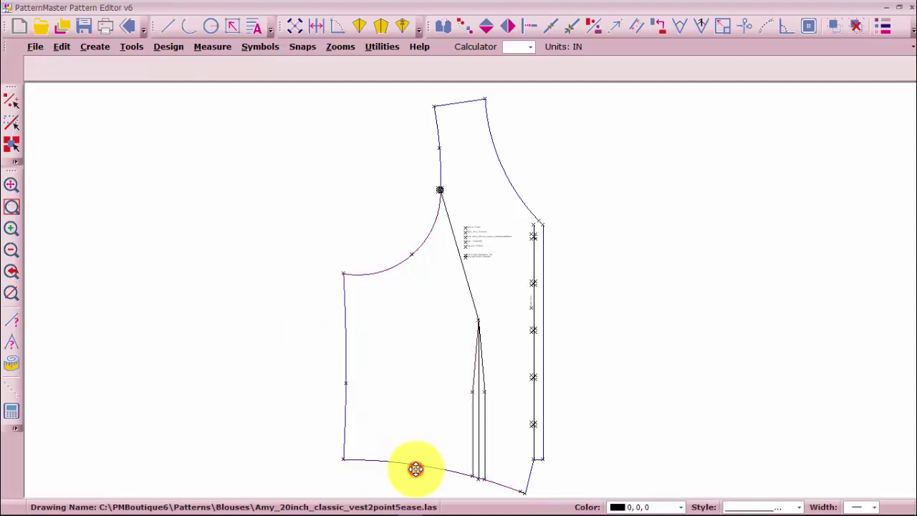
Break the hem curve with Scissors (BR) at the dart leg end.
{"action": "key", "text": "b"}
{"action": "key", "text": "r"}
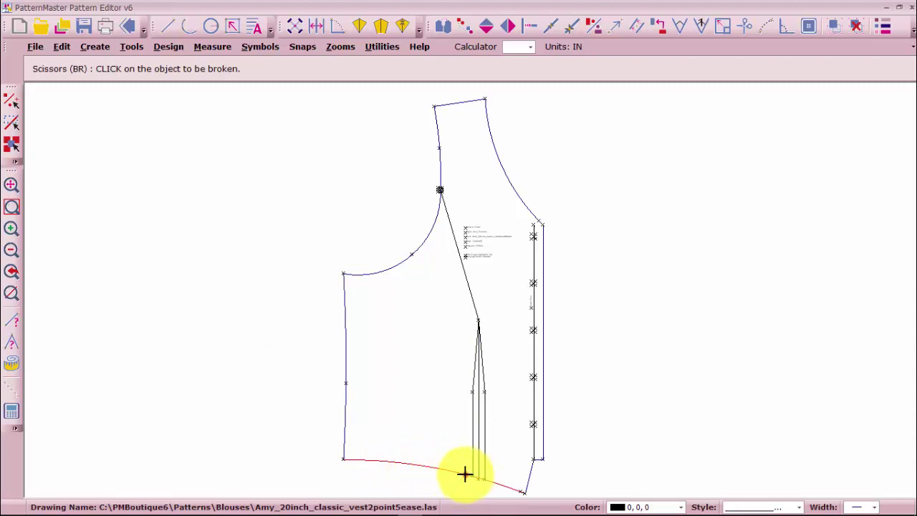
{"action": "left_click", "coordinate": [464, 473]}
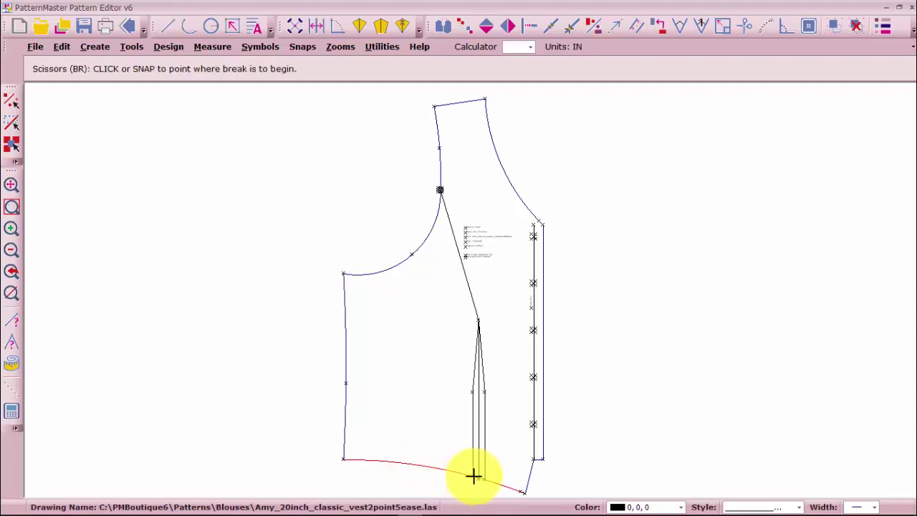
{"action": "left_click", "coordinate": [472, 475]}
{"action": "left_click", "coordinate": [472, 475]}
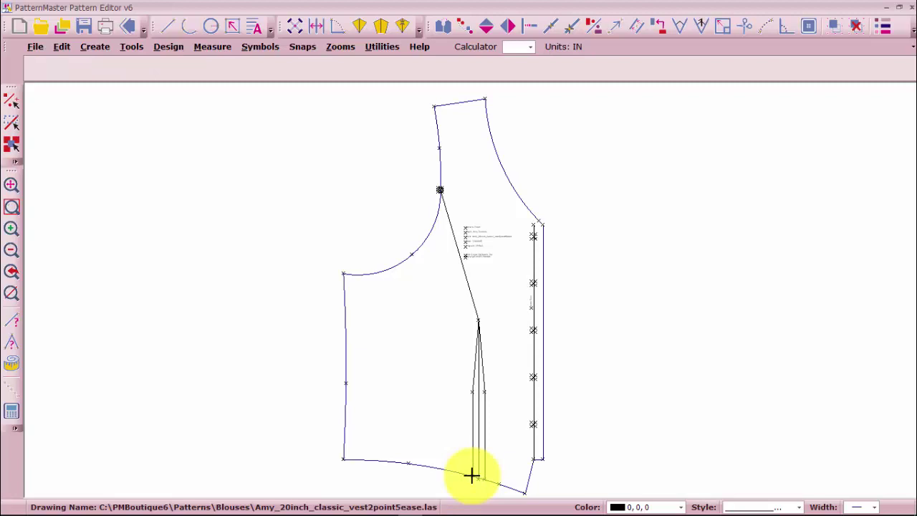
Check the split hem arc and delete the diagonal armhole-to-apex line.
{"action": "left_click", "coordinate": [456, 469]}
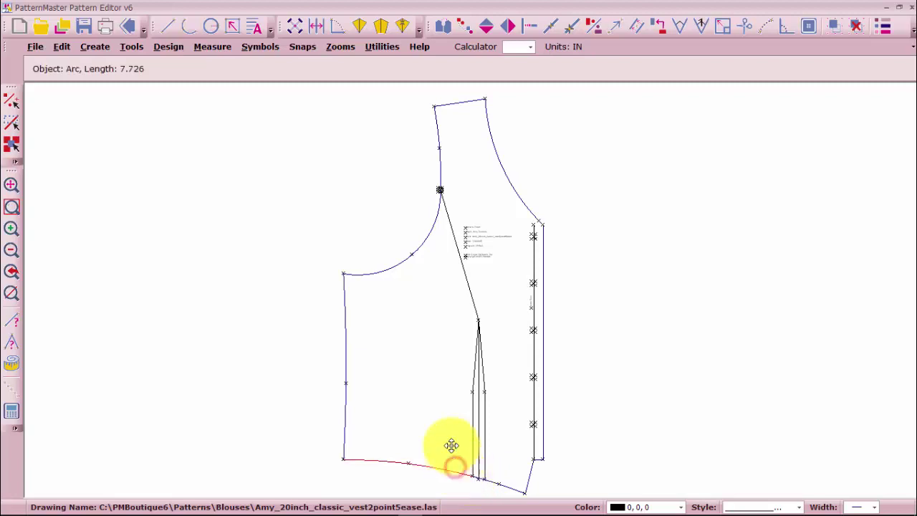
{"action": "left_click", "coordinate": [469, 284]}
{"action": "key", "text": "Delete"}
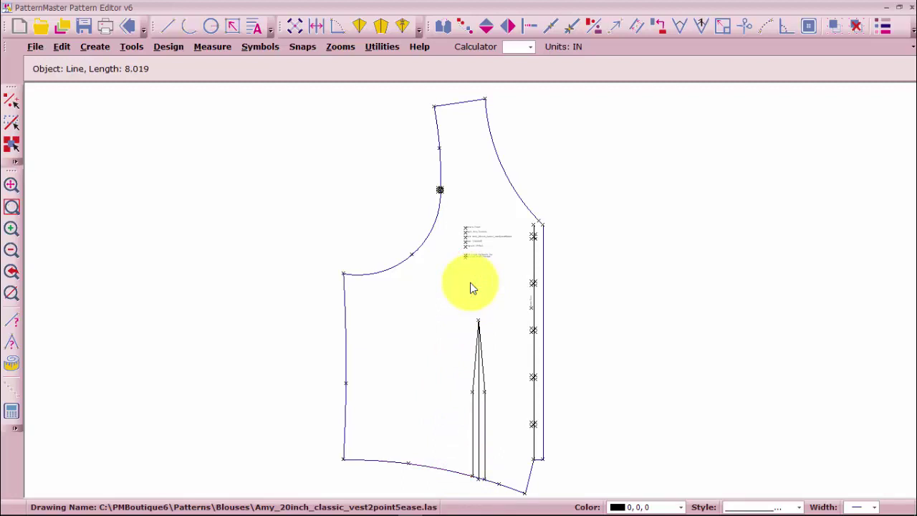
Rerun Dart Transfer, marking the armhole point, dart apex and both dart leg ends.
{"action": "left_click", "coordinate": [293, 30]}
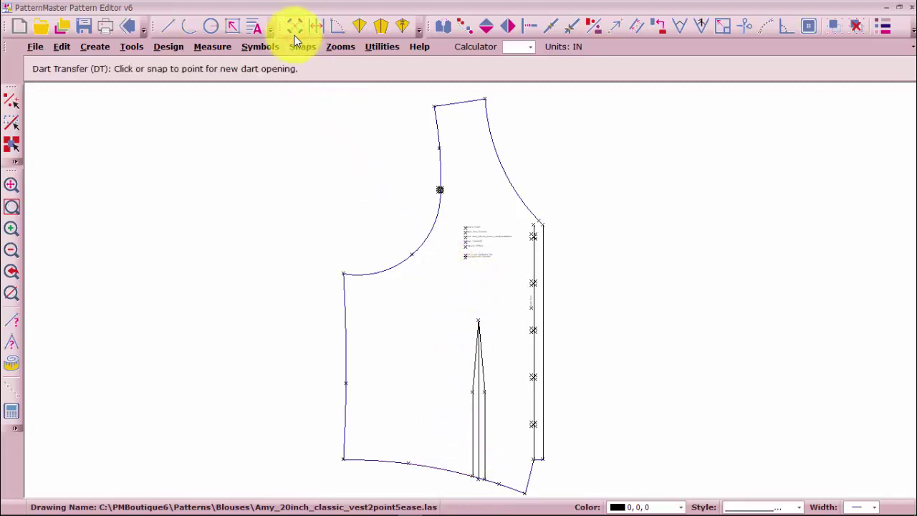
{"action": "left_click", "coordinate": [439, 187]}
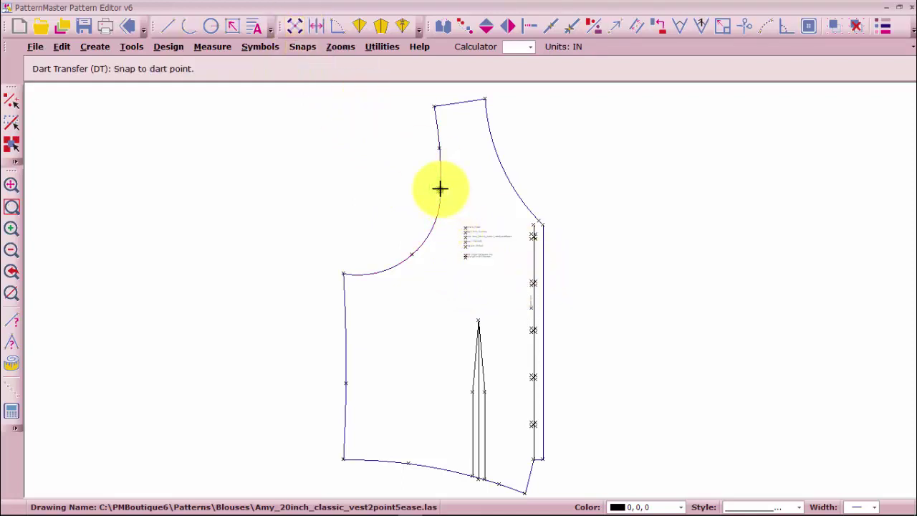
{"action": "left_click", "coordinate": [478, 320]}
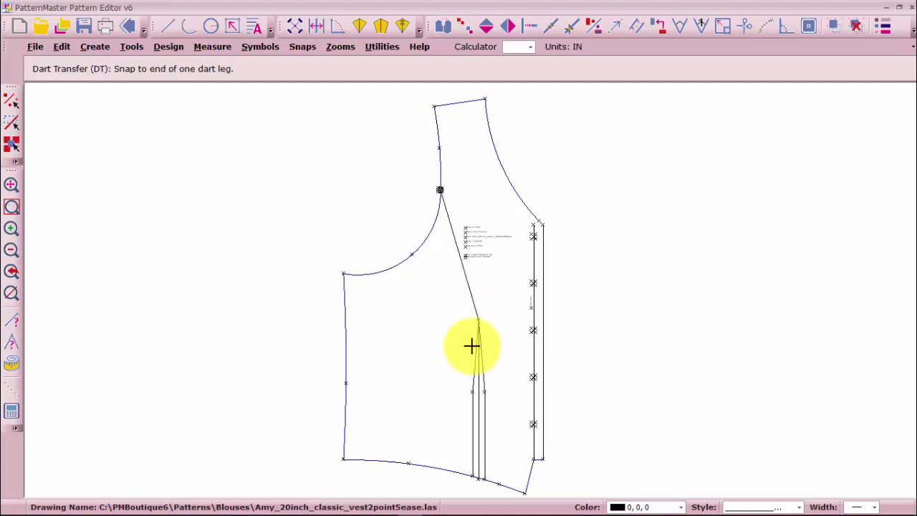
{"action": "left_click", "coordinate": [471, 477]}
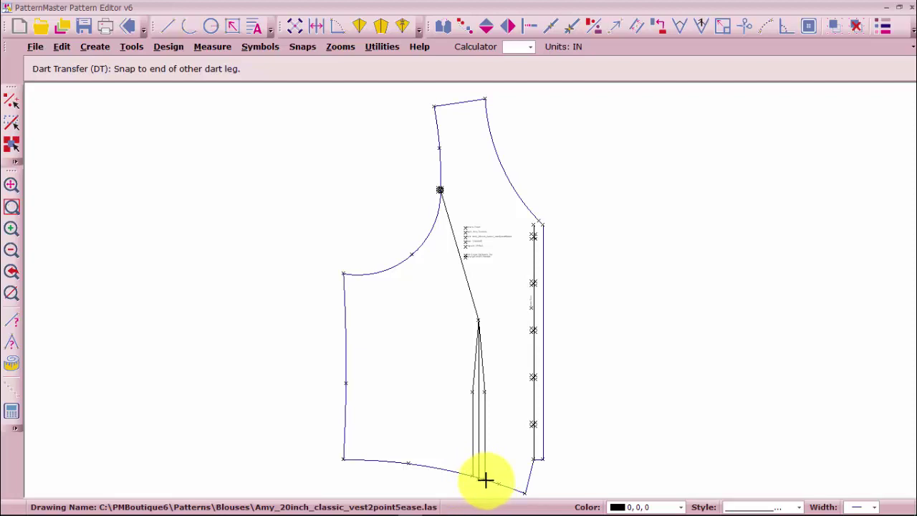
{"action": "left_click", "coordinate": [485, 479]}
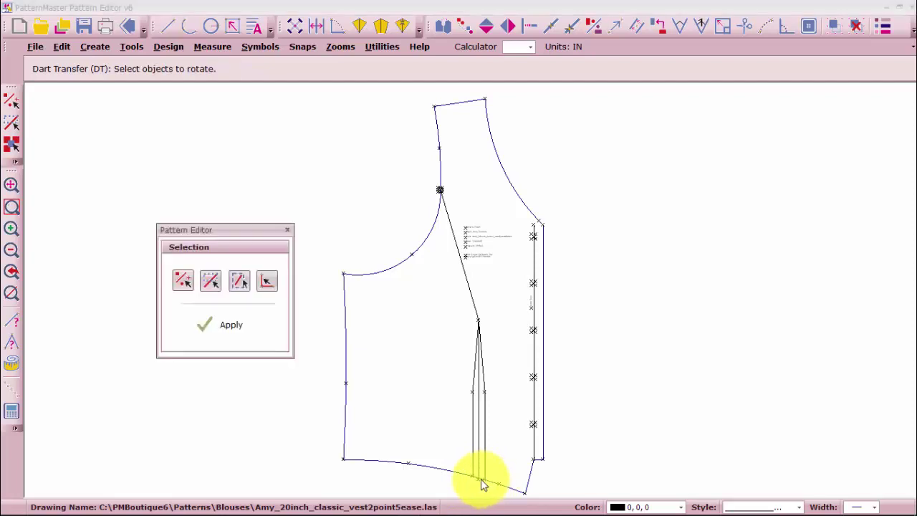
Rotate the hem section, side seam and armhole 100% counter-clockwise to open the armhole dart.
{"action": "left_click", "coordinate": [447, 475]}
{"action": "left_click", "coordinate": [345, 411]}
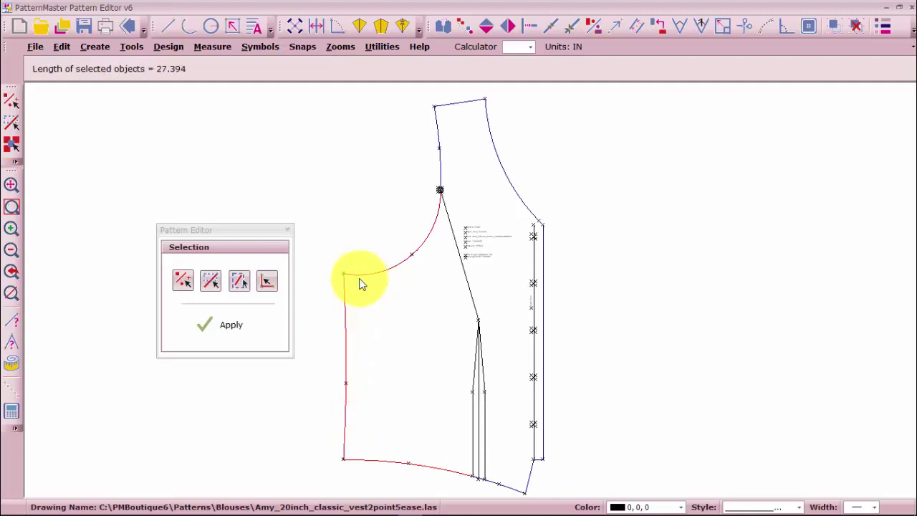
{"action": "left_click", "coordinate": [227, 324]}
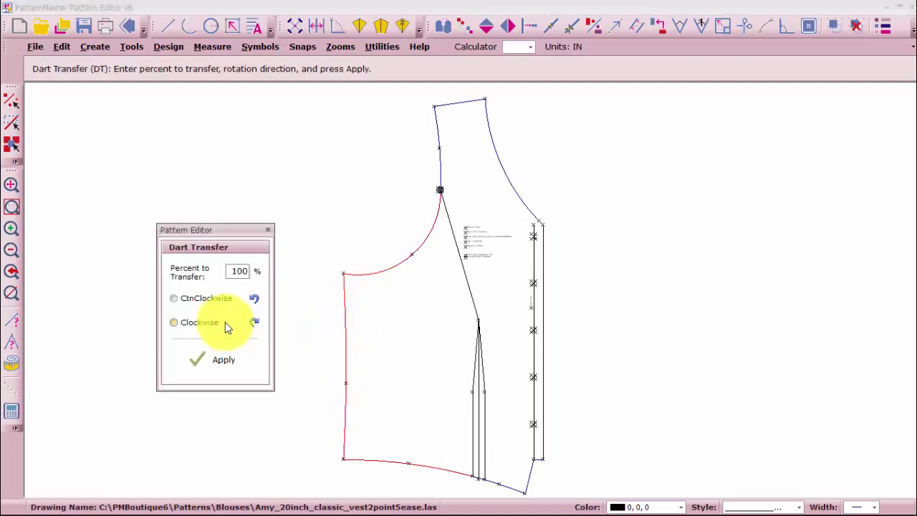
{"action": "left_click", "coordinate": [210, 300]}
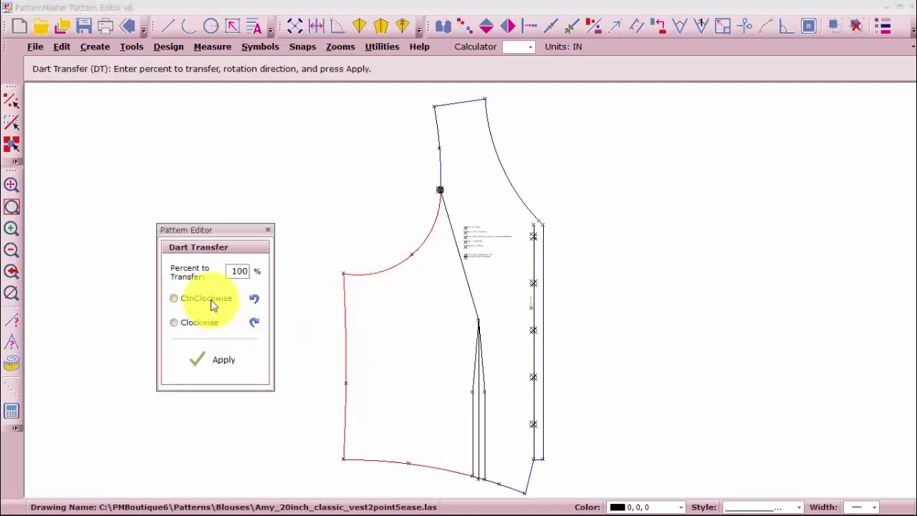
{"action": "left_click", "coordinate": [223, 365]}
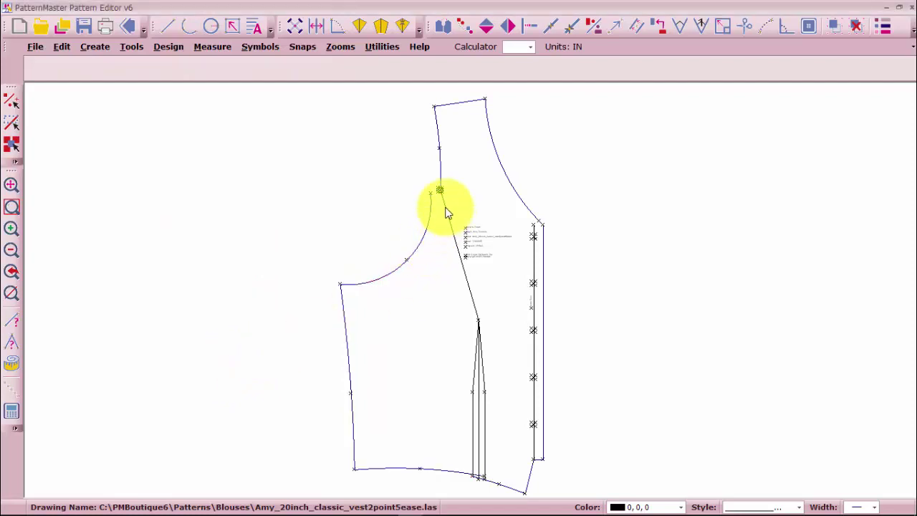
{"action": "left_click", "coordinate": [12, 208]}
{"action": "left_click", "coordinate": [408, 175]}
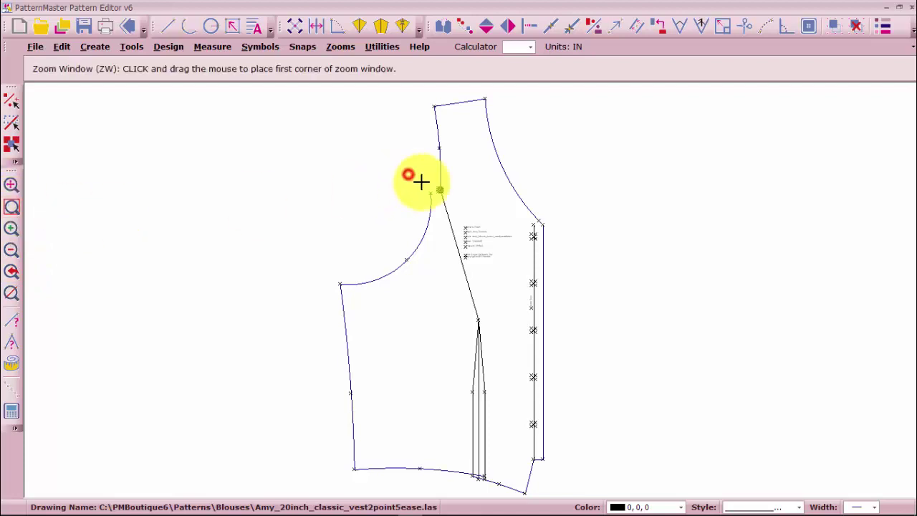
{"action": "left_click", "coordinate": [462, 209]}
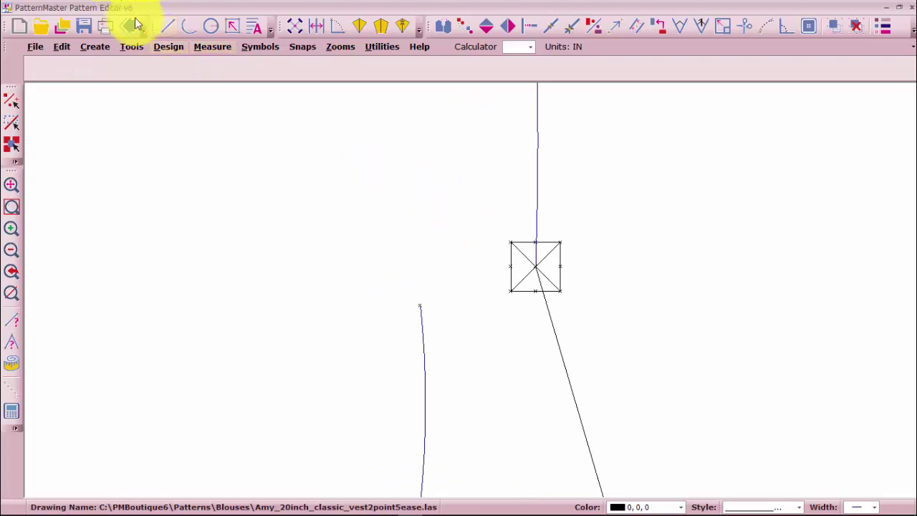
Draw two connected lines from the armhole dart point to the rotated armhole curve.
{"action": "left_click", "coordinate": [169, 30]}
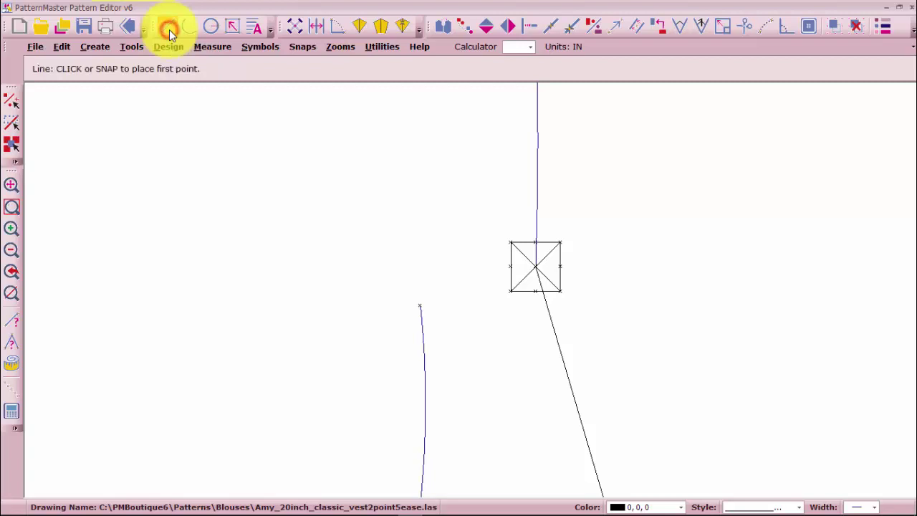
{"action": "left_click", "coordinate": [535, 267]}
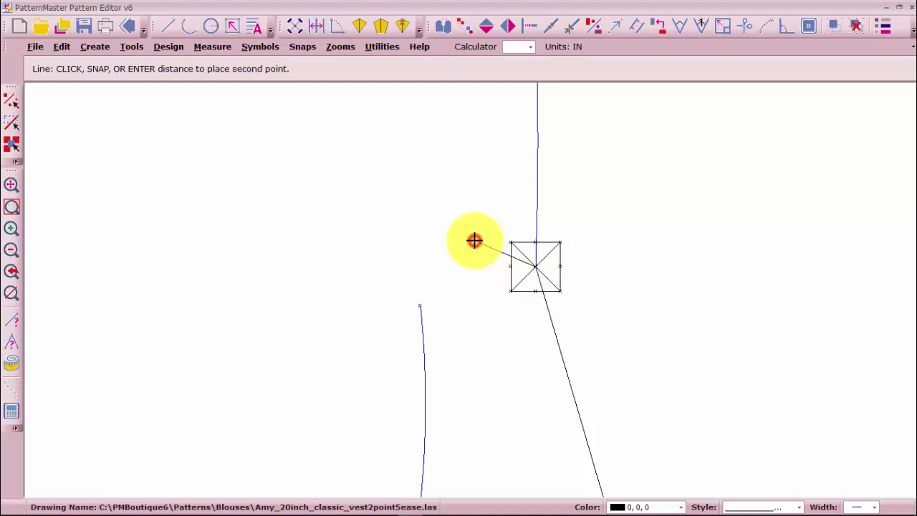
{"action": "left_click", "coordinate": [474, 240]}
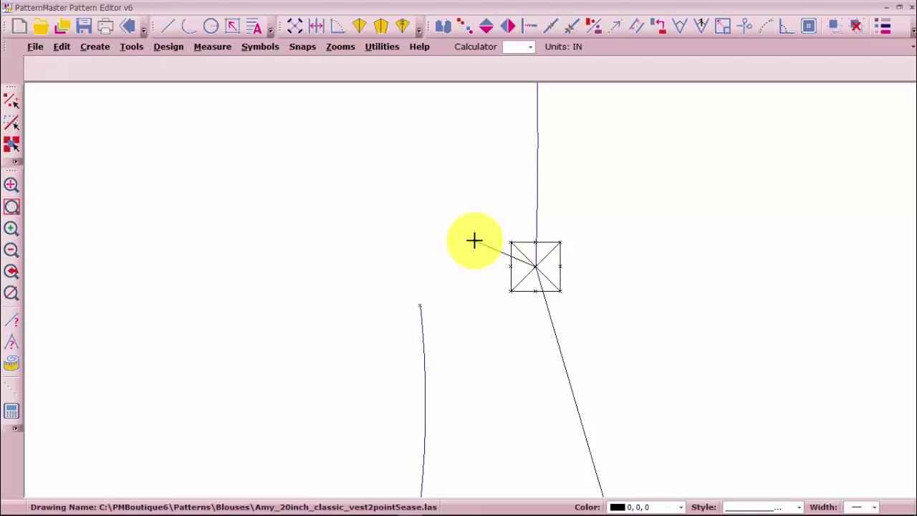
{"action": "left_click", "coordinate": [474, 240]}
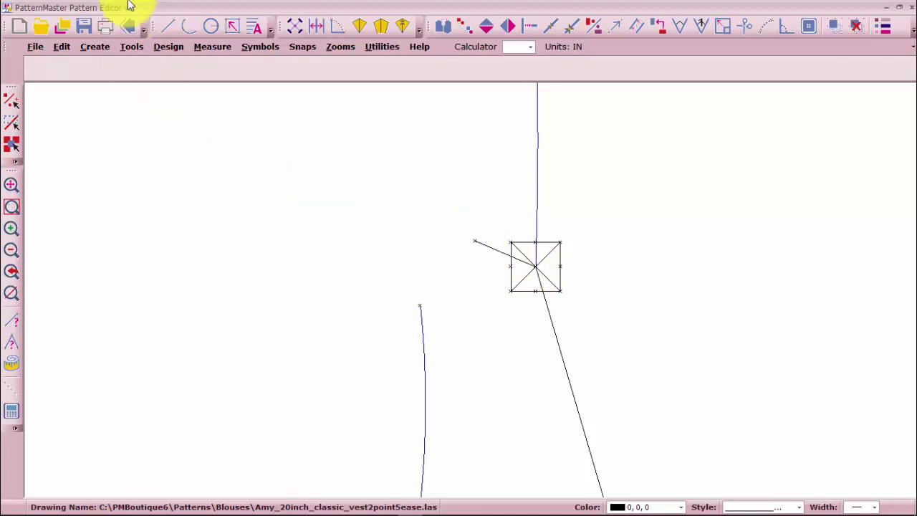
{"action": "left_click", "coordinate": [169, 31]}
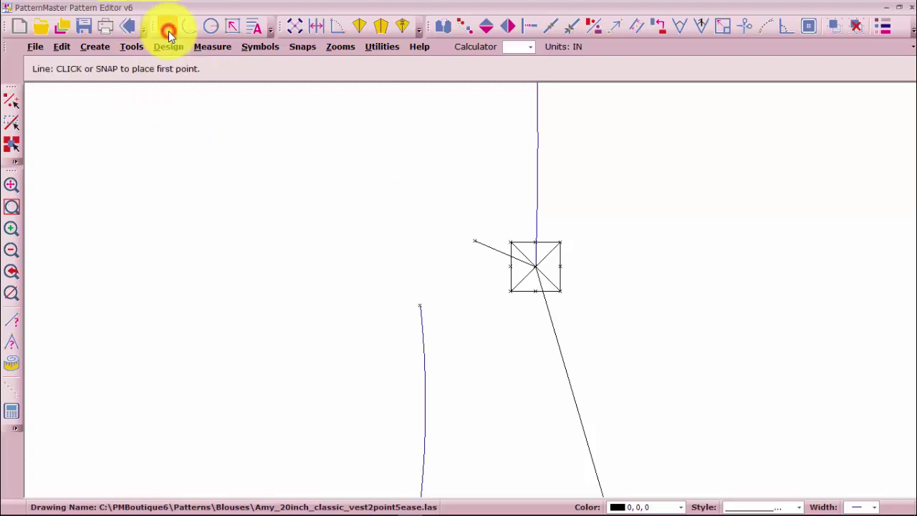
{"action": "left_click", "coordinate": [474, 241]}
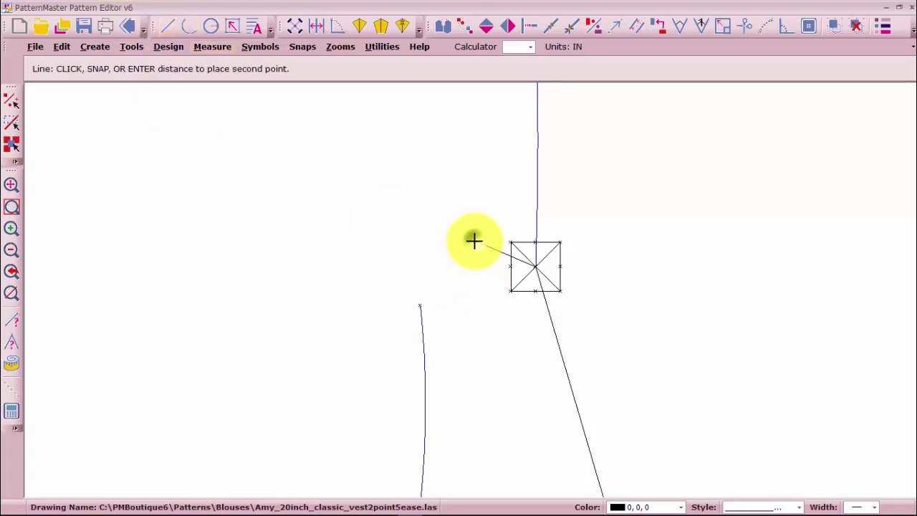
{"action": "left_click", "coordinate": [420, 304]}
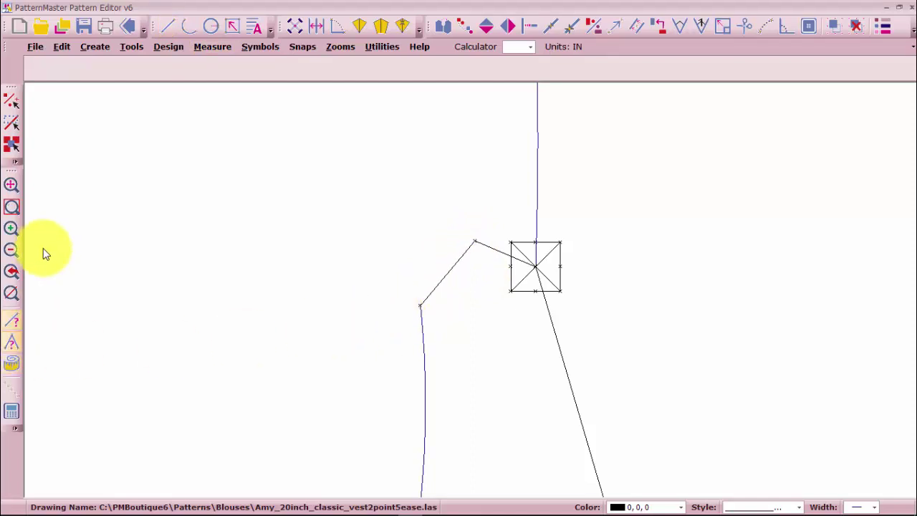
{"action": "left_click", "coordinate": [12, 271]}
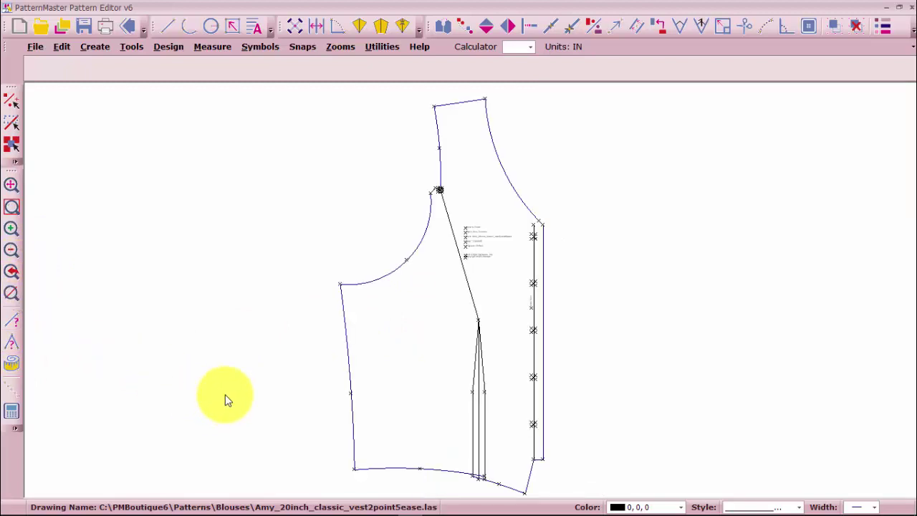
Draw a line from the dart apex to the armhole dart point.
{"action": "left_click", "coordinate": [170, 29]}
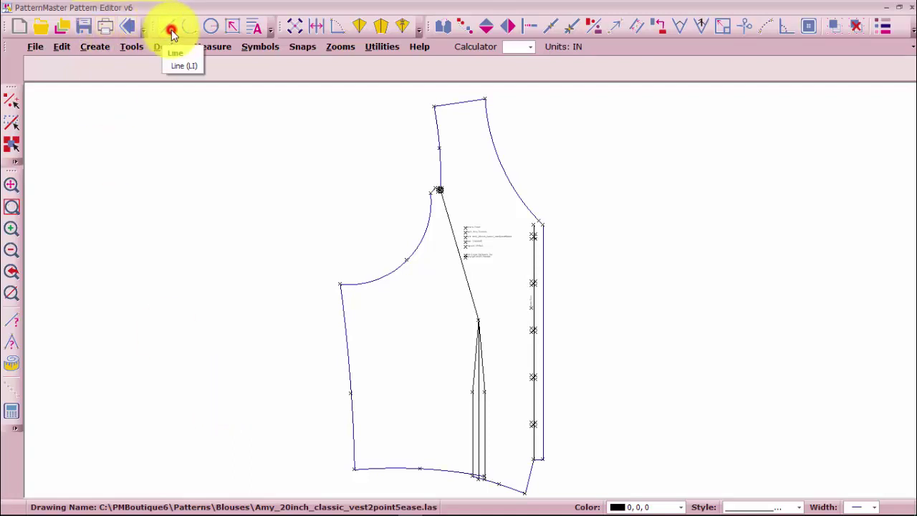
{"action": "left_click", "coordinate": [477, 321]}
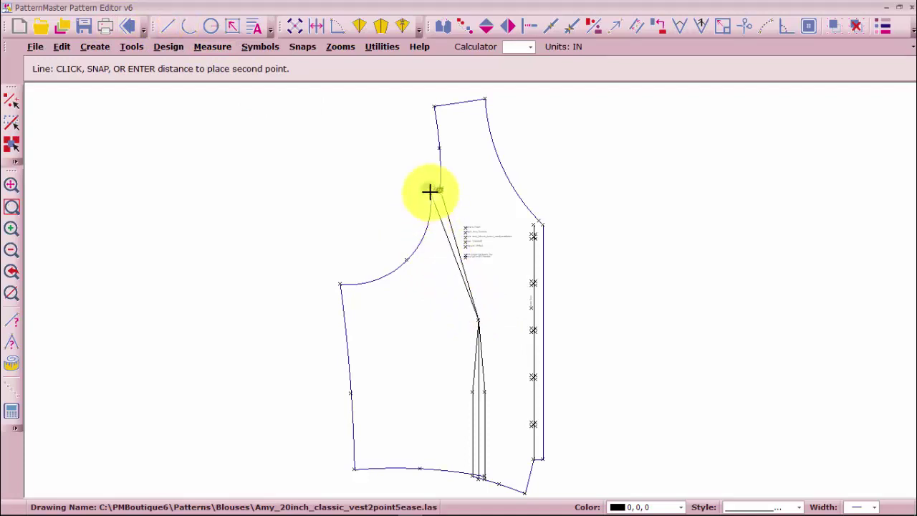
{"action": "left_click", "coordinate": [430, 191]}
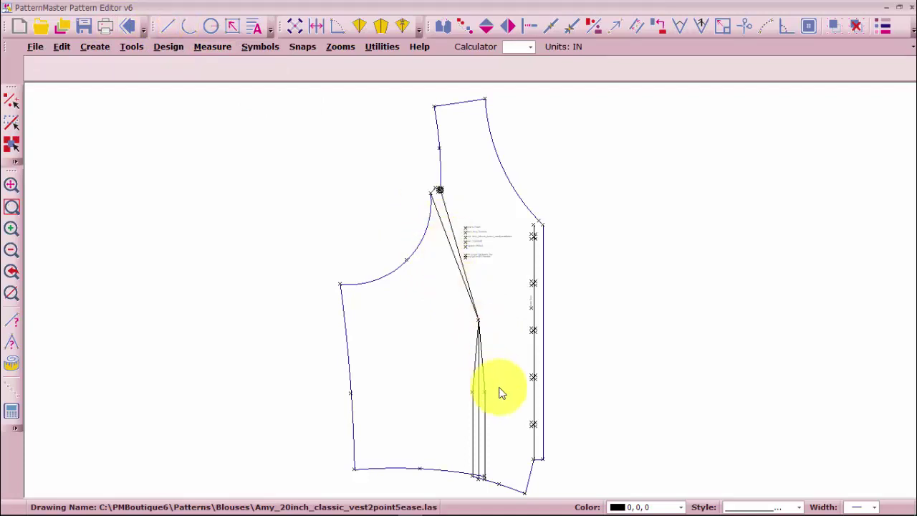
Select the old waist dart lines and delete them.
{"action": "left_click", "coordinate": [471, 419]}
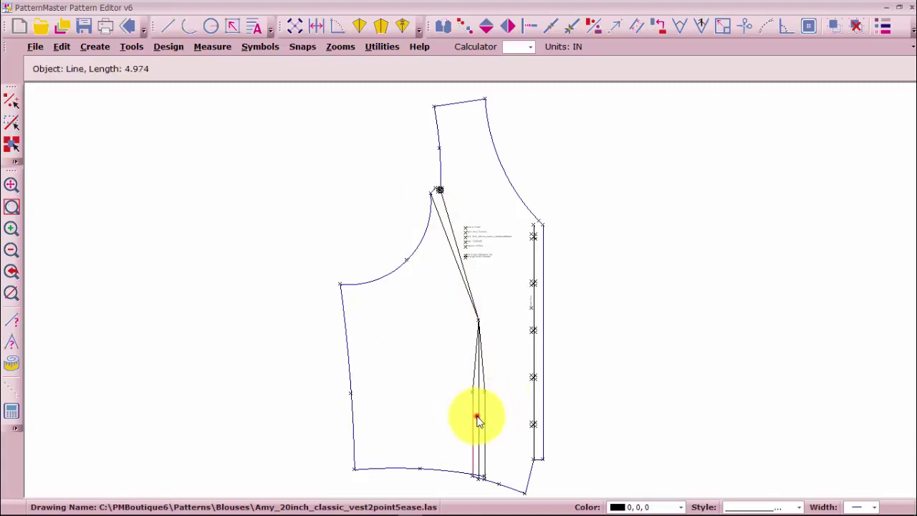
{"action": "left_click", "coordinate": [478, 415], "text": "shift"}
{"action": "left_click", "coordinate": [473, 379], "text": "shift"}
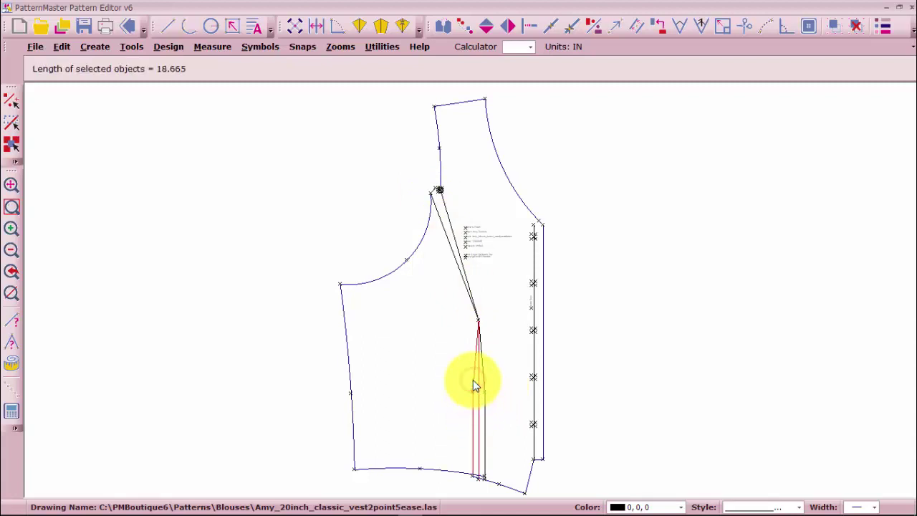
{"action": "left_click", "coordinate": [483, 379], "text": "shift"}
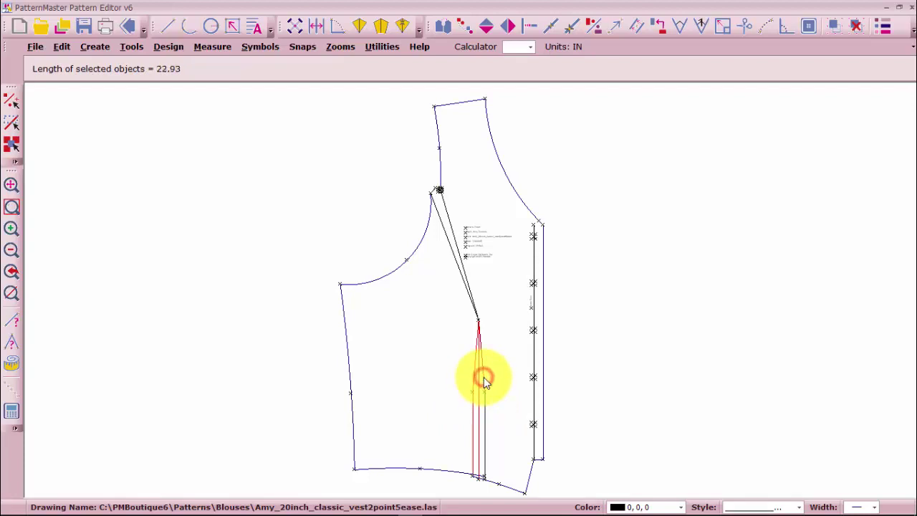
{"action": "left_click", "coordinate": [484, 414], "text": "shift"}
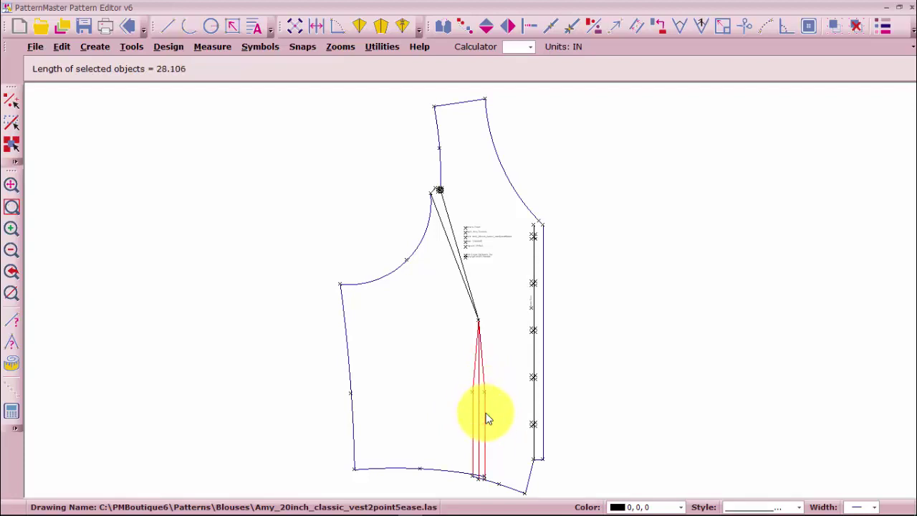
{"action": "key", "text": "Delete"}
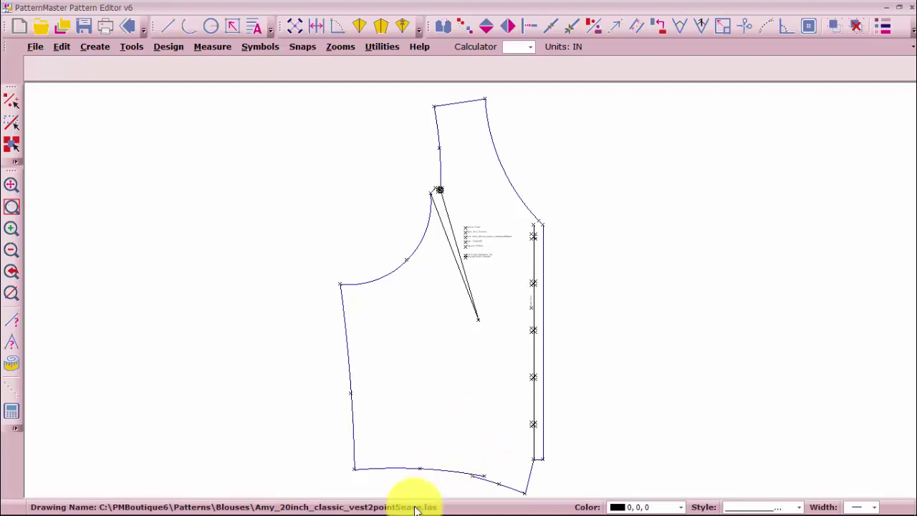
{"action": "key", "text": "a"}
{"action": "key", "text": "r"}
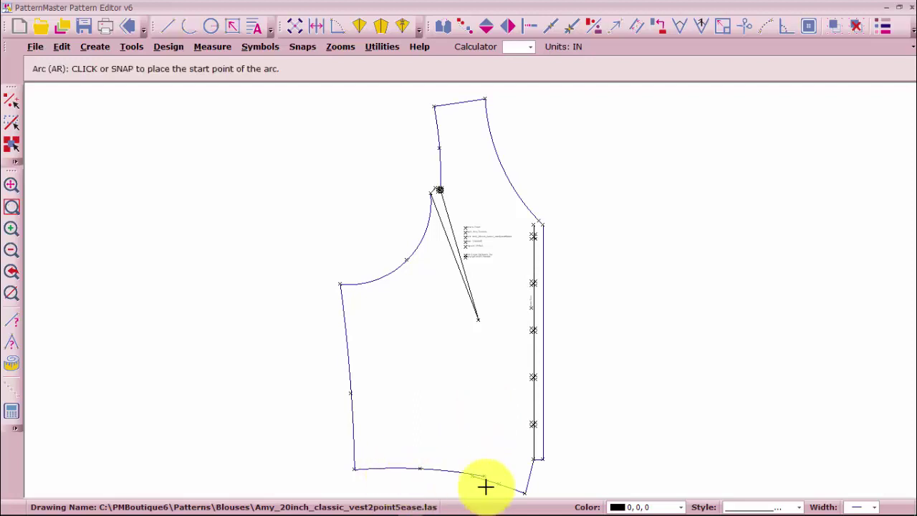
Draw the hem as an arc and move its point with Move Point to smooth the curve.
{"action": "left_click", "coordinate": [426, 468]}
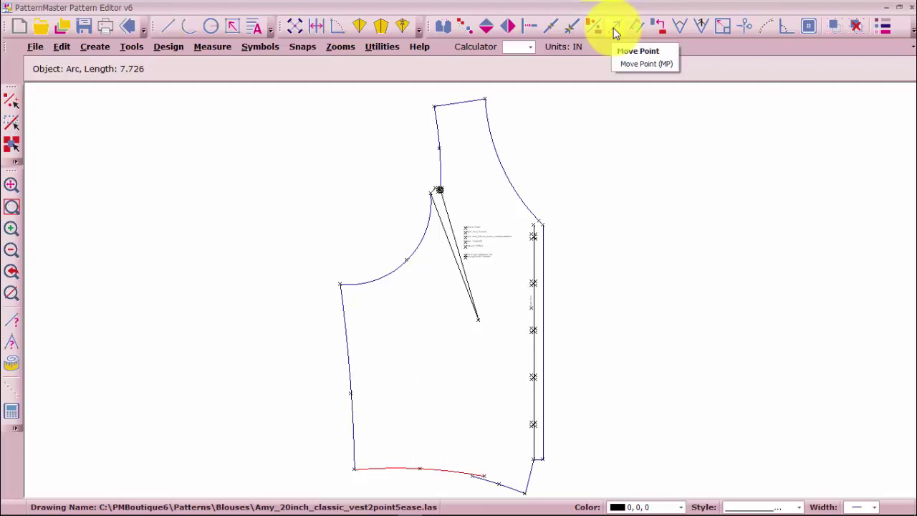
{"action": "left_click", "coordinate": [613, 27]}
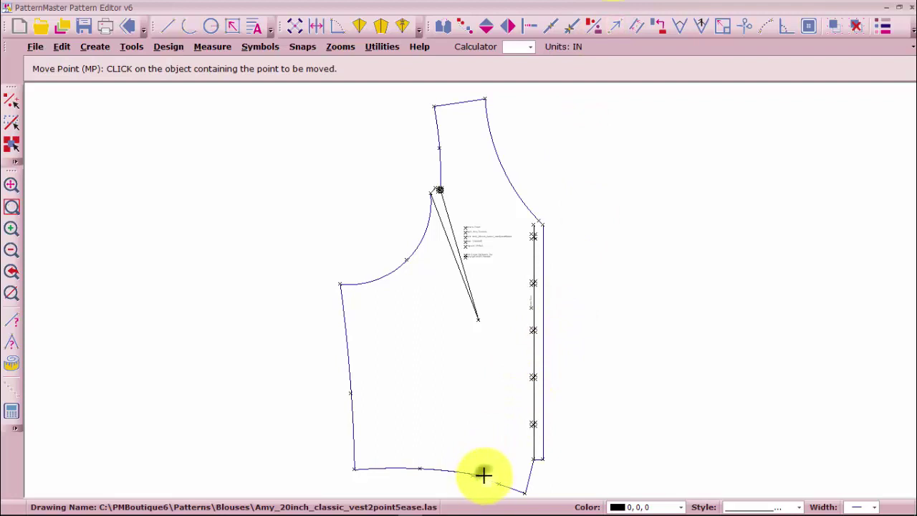
{"action": "left_click", "coordinate": [482, 474]}
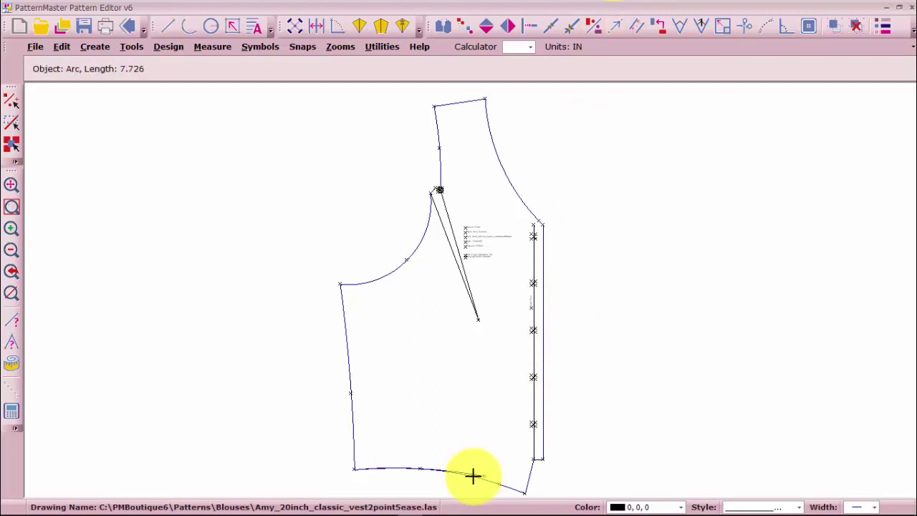
{"action": "left_click", "coordinate": [472, 476]}
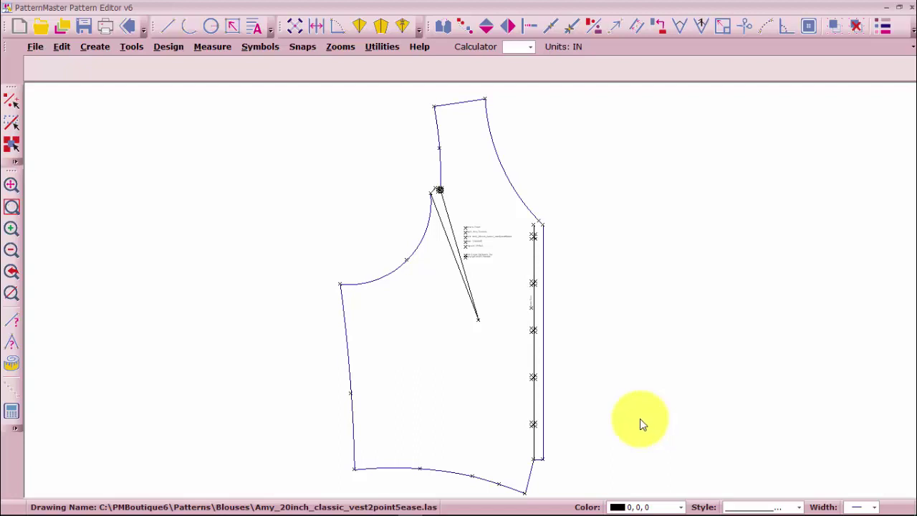
Check the dart legs' length, then shorten the armhole dart by 1 inch with Move Point.
{"action": "left_click", "coordinate": [461, 287]}
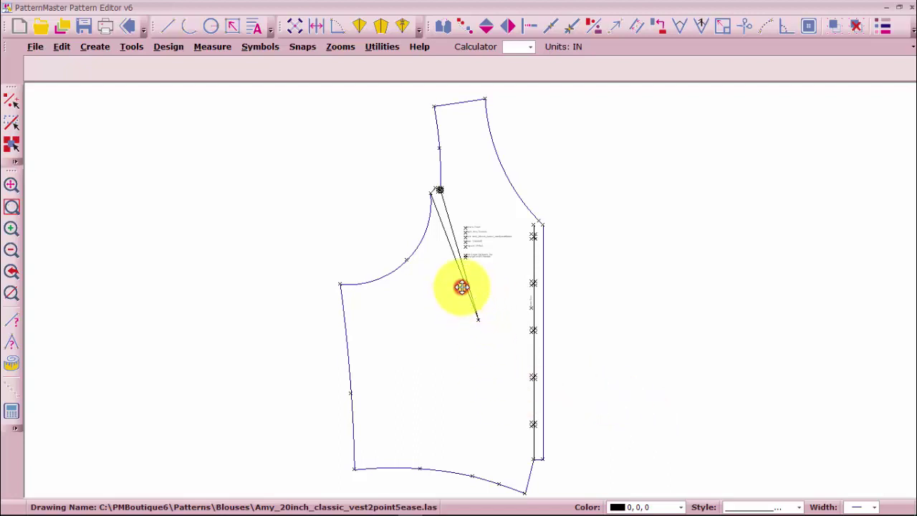
{"action": "left_click", "coordinate": [468, 279]}
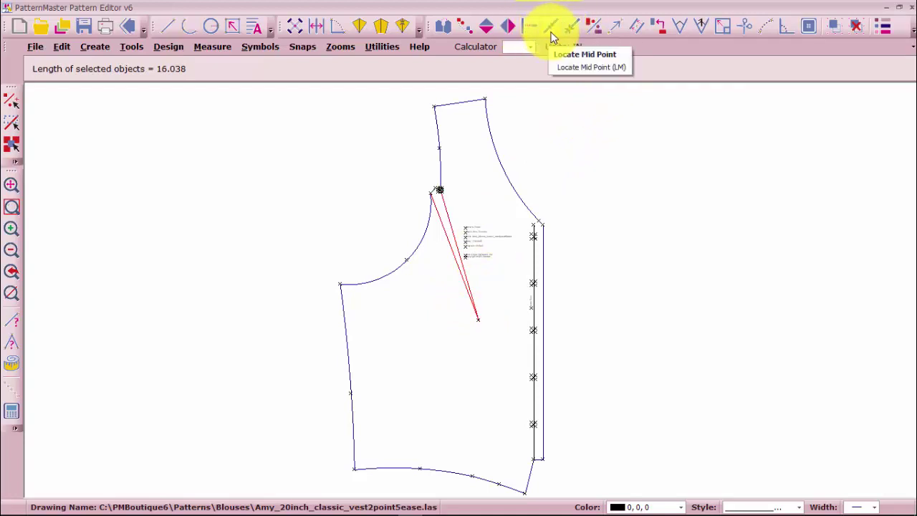
{"action": "left_click", "coordinate": [613, 27]}
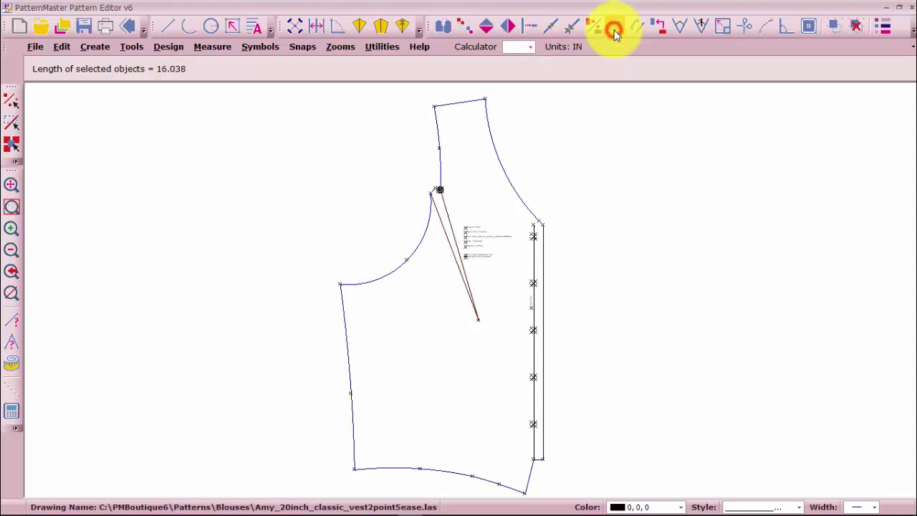
{"action": "left_click", "coordinate": [475, 313]}
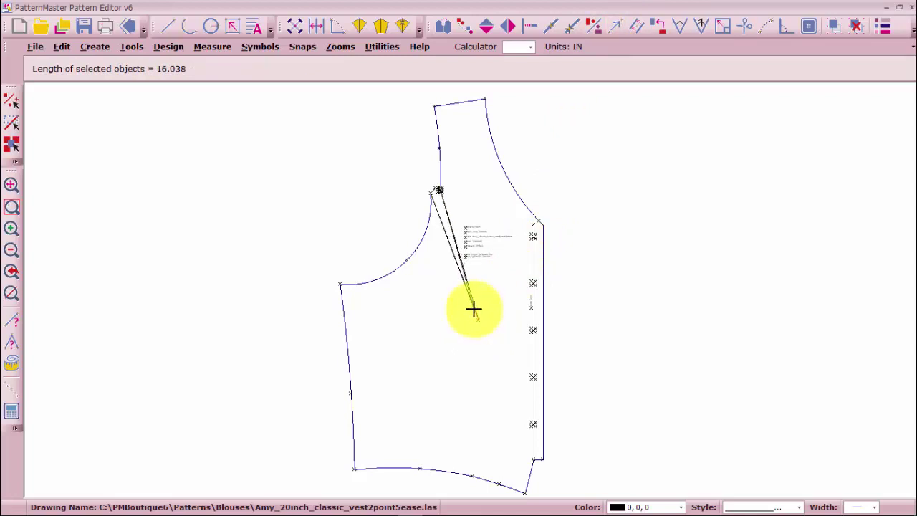
{"action": "type", "text": "1"}
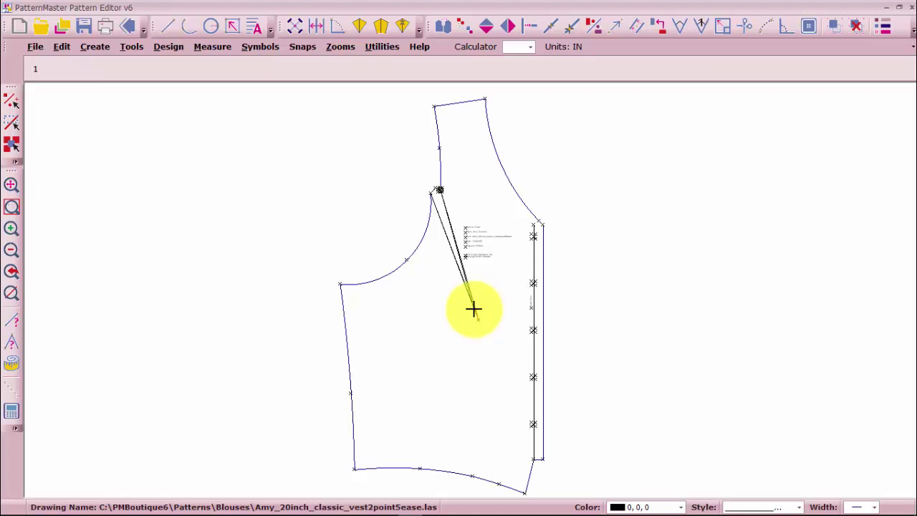
{"action": "key", "text": "Return"}
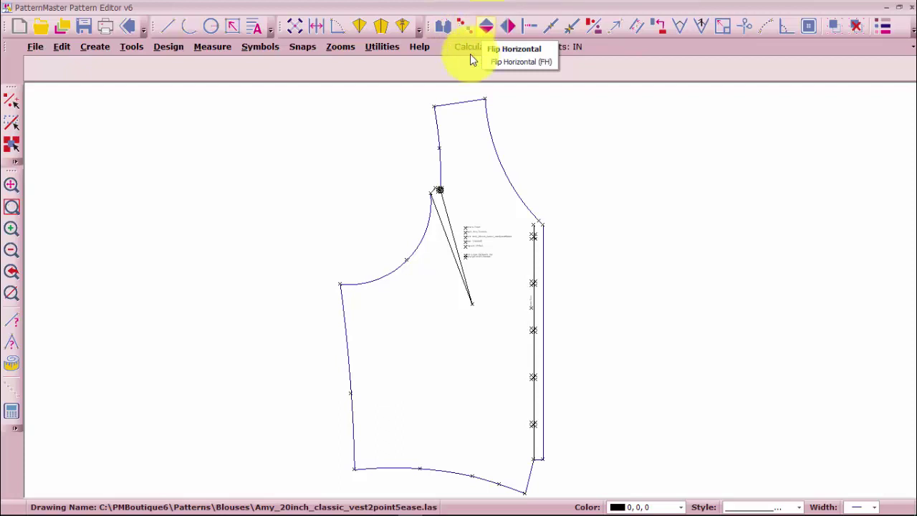
{"action": "mouse_move", "coordinate": [303, 96]}
{"action": "left_mouse_down"}
{"action": "mouse_move", "coordinate": [619, 482]}
{"action": "mouse_move", "coordinate": [618, 503]}
{"action": "left_mouse_up"}
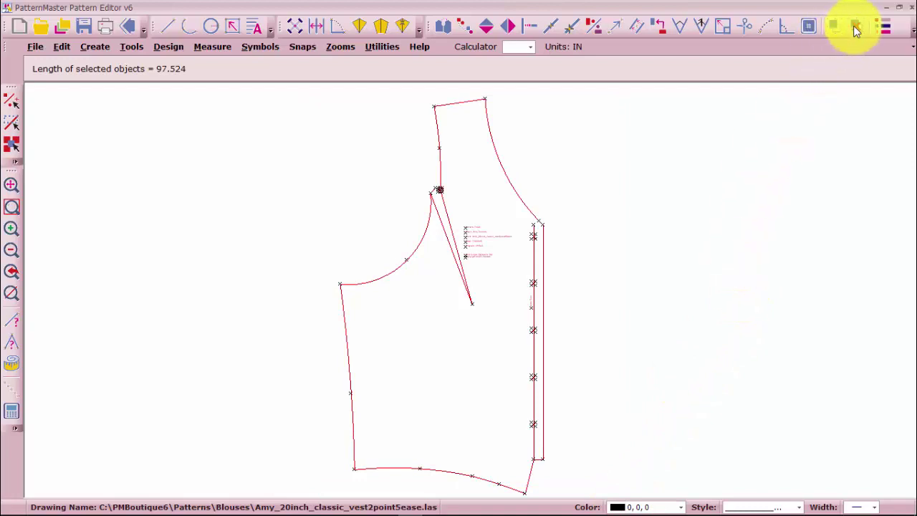
{"action": "left_click", "coordinate": [830, 29]}
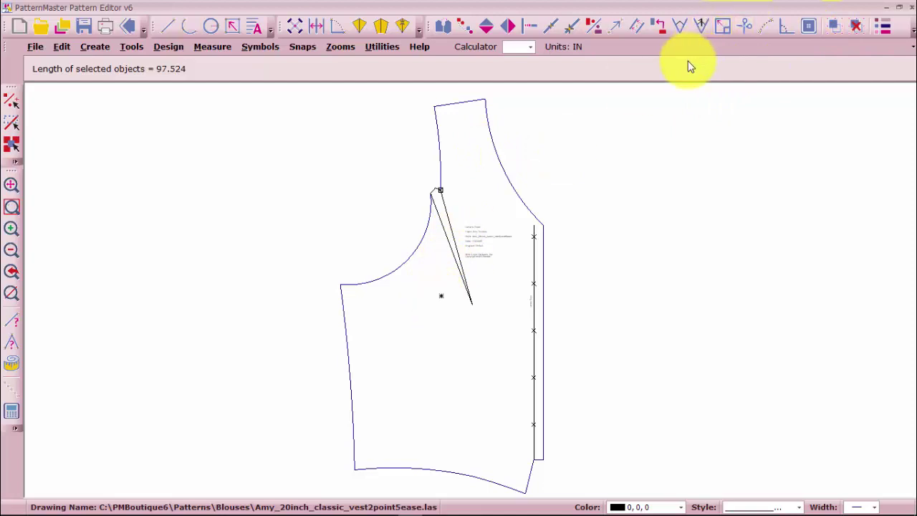
{"action": "left_click", "coordinate": [129, 29]}
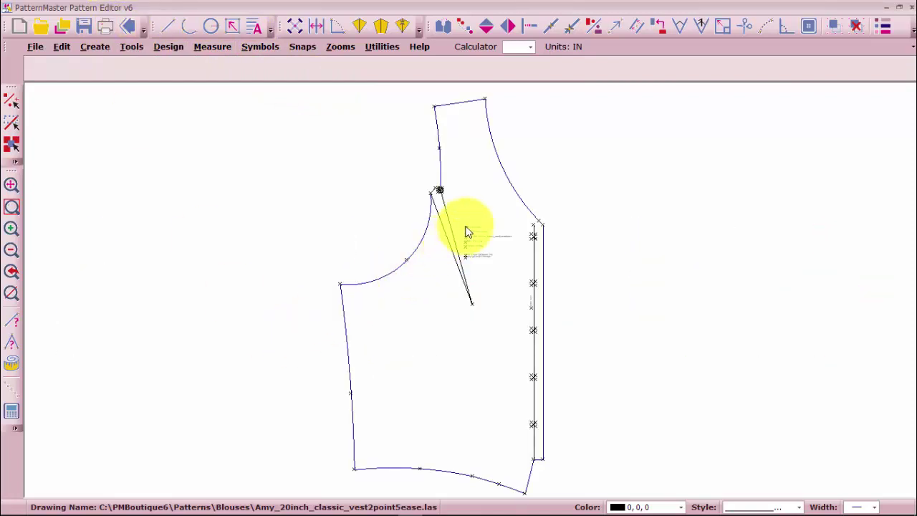
Place a vertical 12-inch one-way grainline on the bodice between the armhole dart and front edge.
{"action": "left_click", "coordinate": [807, 27]}
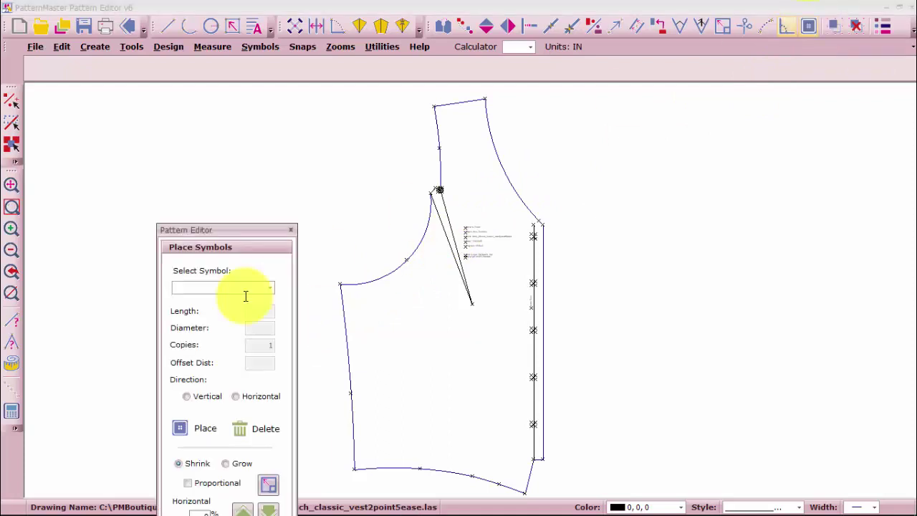
{"action": "left_click", "coordinate": [270, 288]}
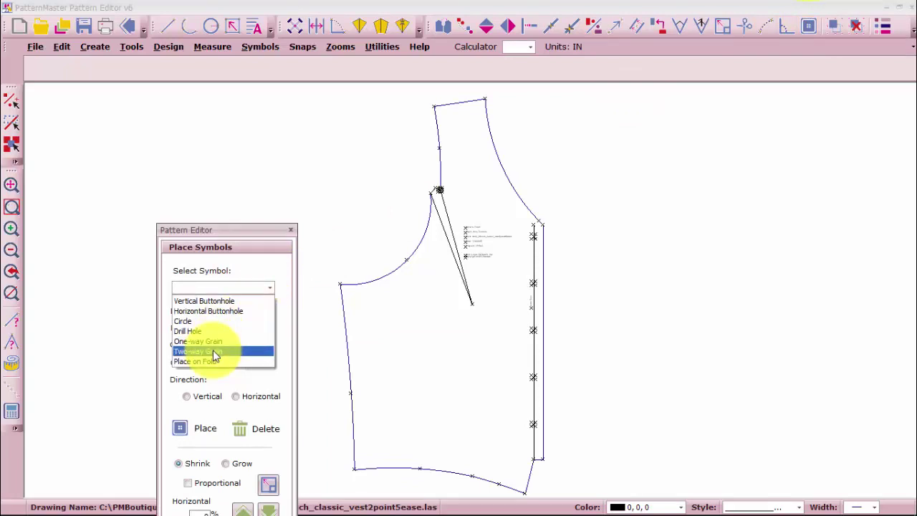
{"action": "left_click", "coordinate": [214, 340]}
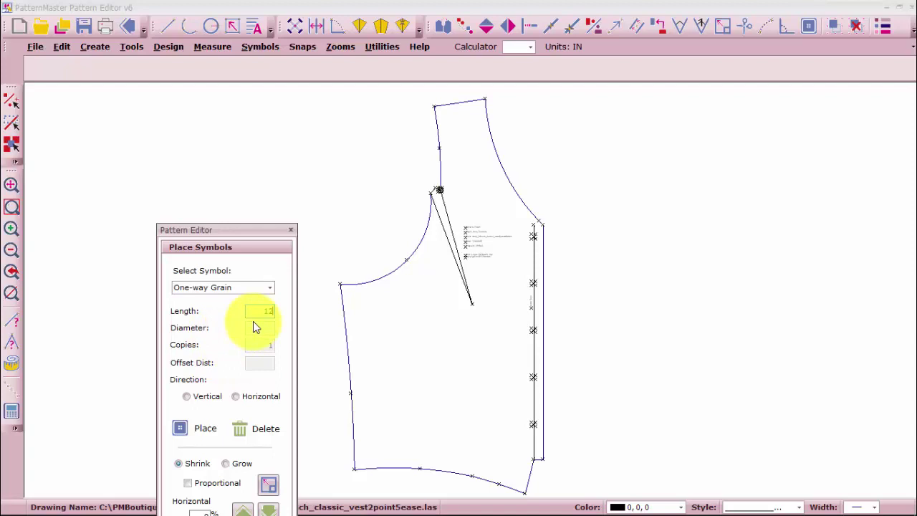
{"action": "left_click", "coordinate": [204, 396]}
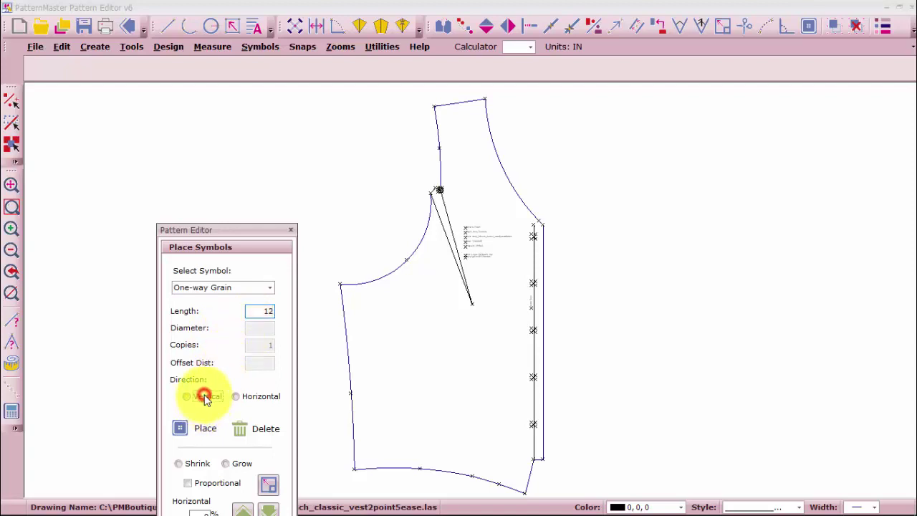
{"action": "left_click", "coordinate": [182, 428]}
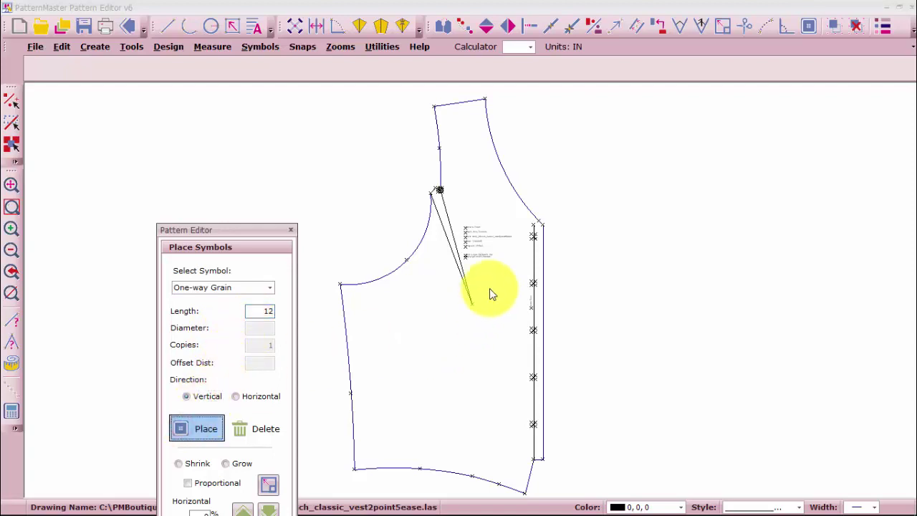
{"action": "left_click", "coordinate": [507, 251]}
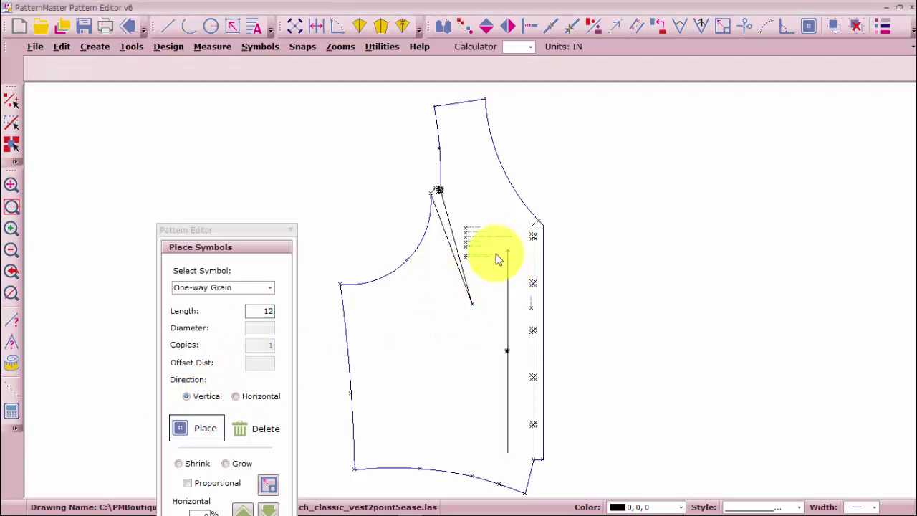
{"action": "left_click", "coordinate": [290, 229]}
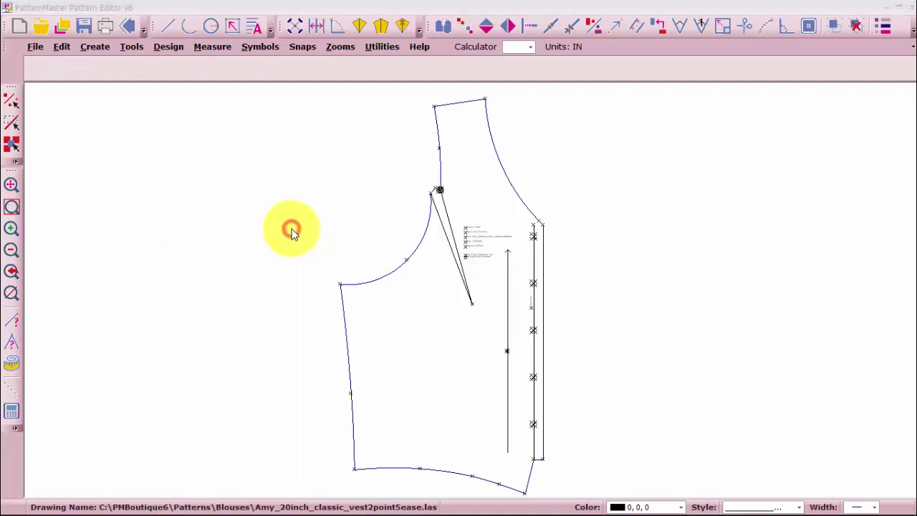
{"action": "left_click", "coordinate": [298, 84]}
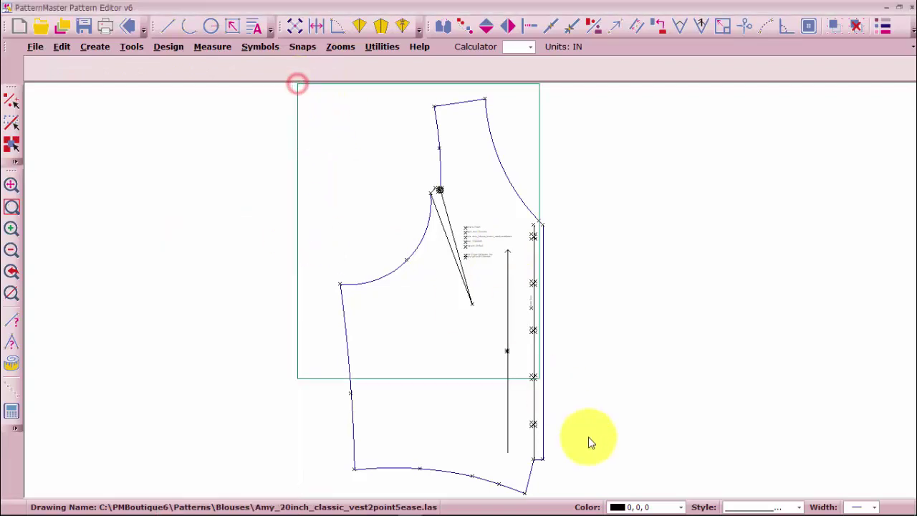
{"action": "left_click", "coordinate": [598, 504]}
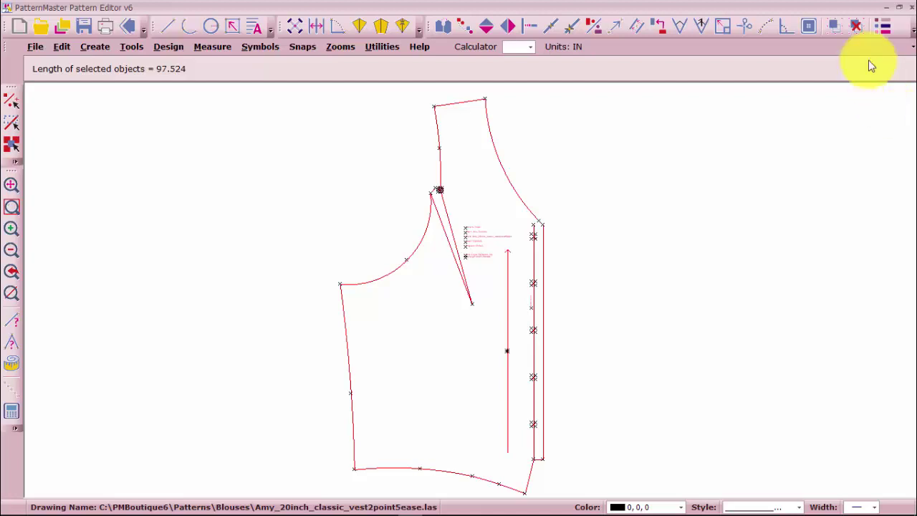
{"action": "left_click", "coordinate": [833, 27]}
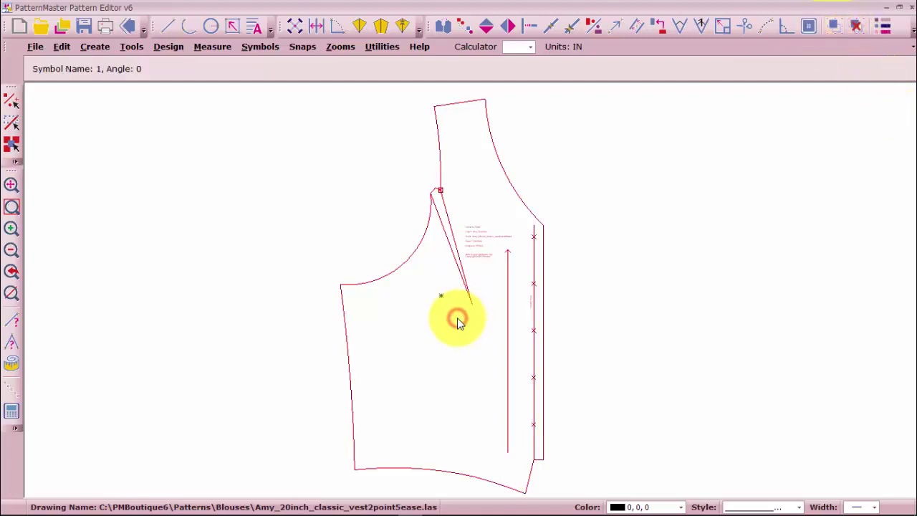
{"action": "left_click", "coordinate": [485, 26]}
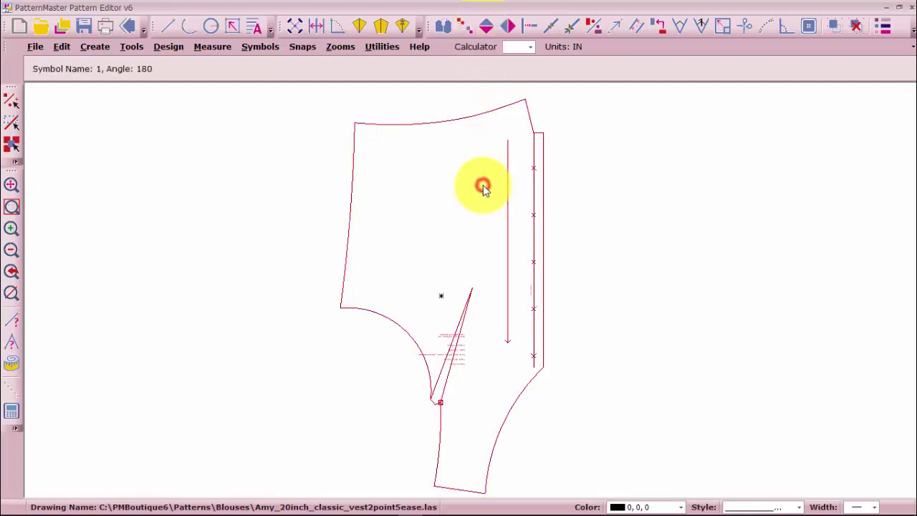
{"action": "left_click", "coordinate": [505, 27]}
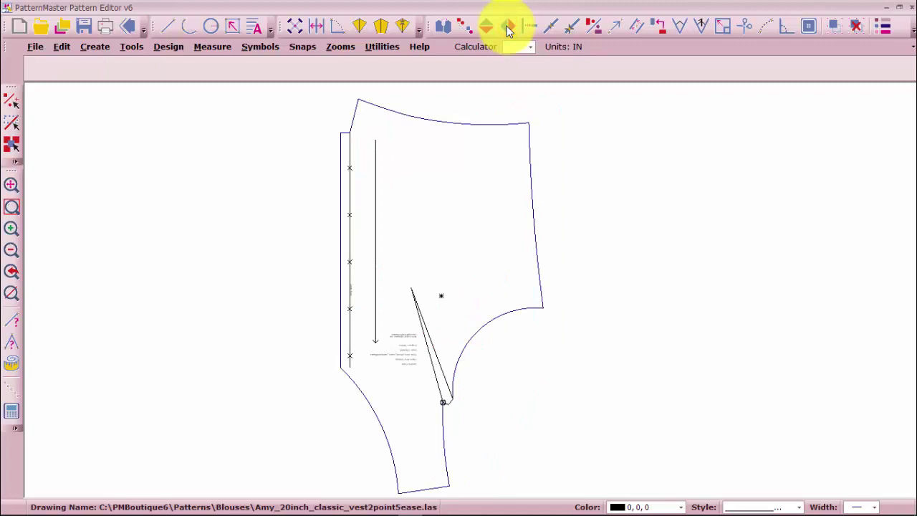
{"action": "left_click", "coordinate": [126, 28]}
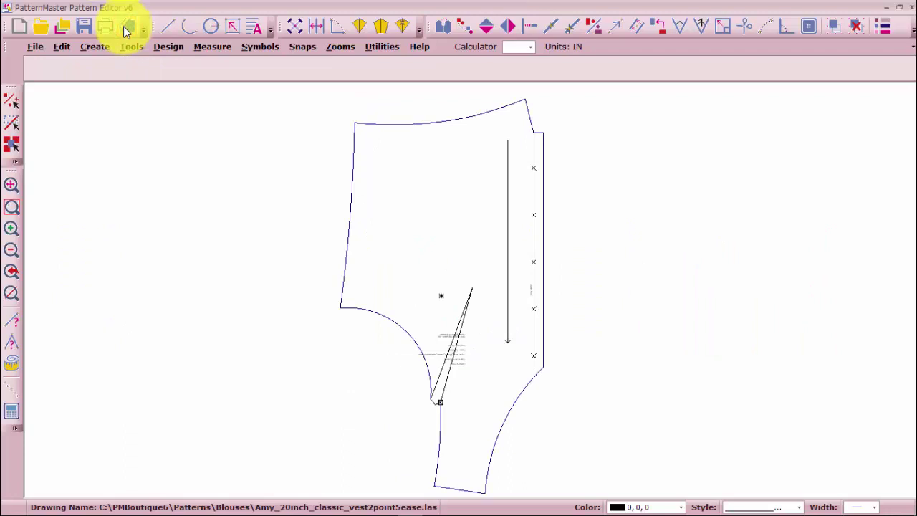
{"action": "left_click", "coordinate": [126, 29]}
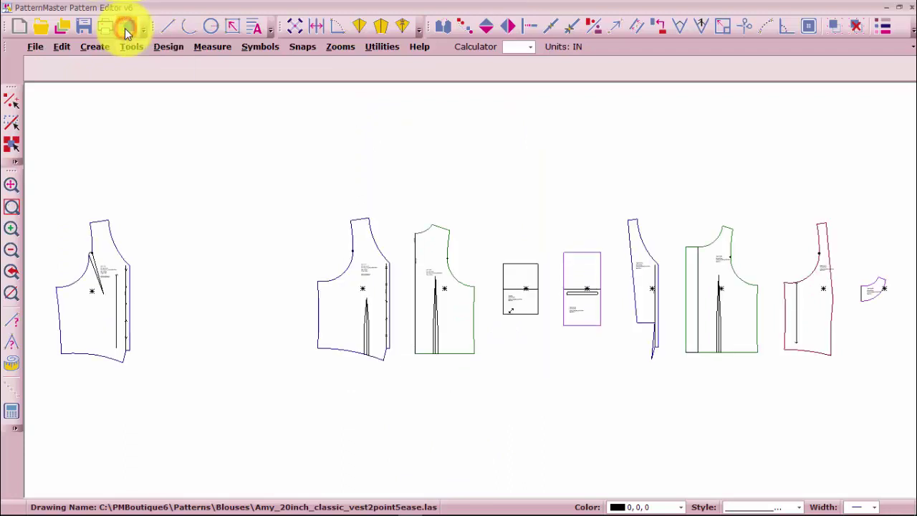
{"action": "left_click", "coordinate": [126, 28]}
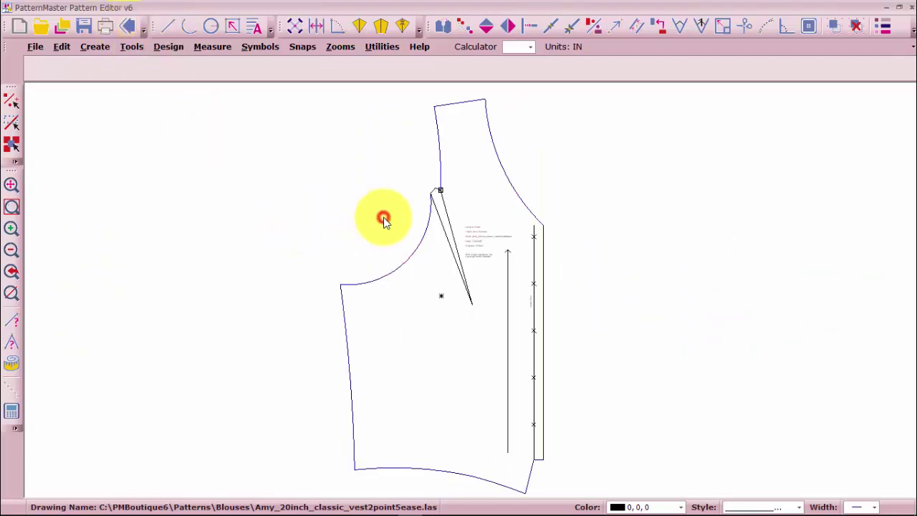